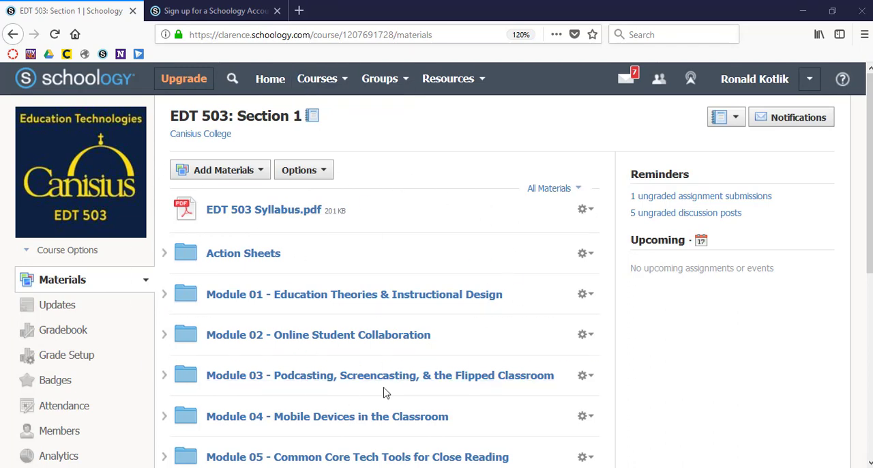
Step: Start a new discussion in the course materials and title it "Canisius Test"
left_click(262, 174)
key("ctrl+plus")
key("ctrl+plus")
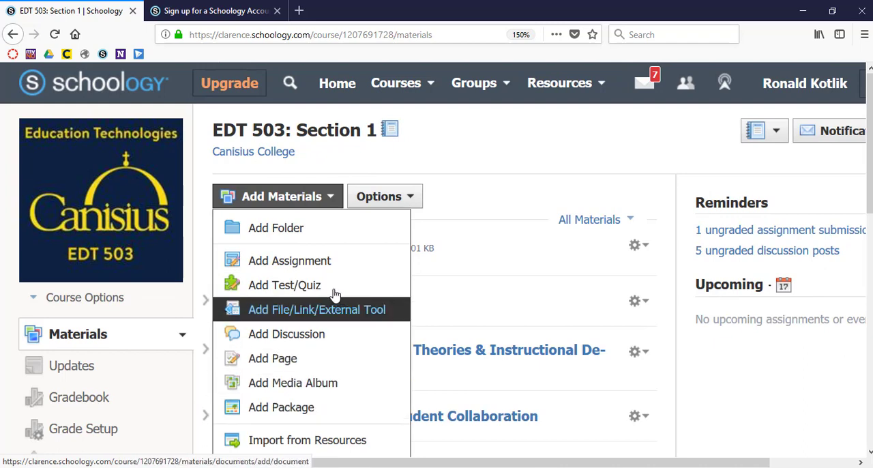
left_click(315, 335)
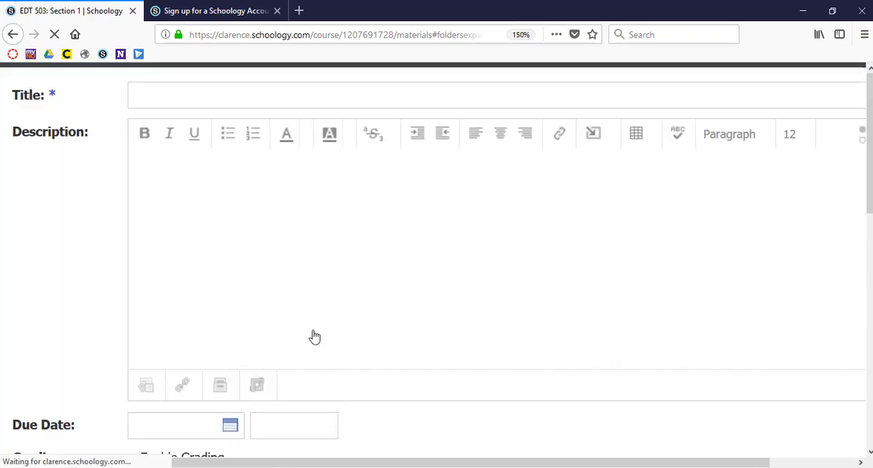
key("ctrl+minus")
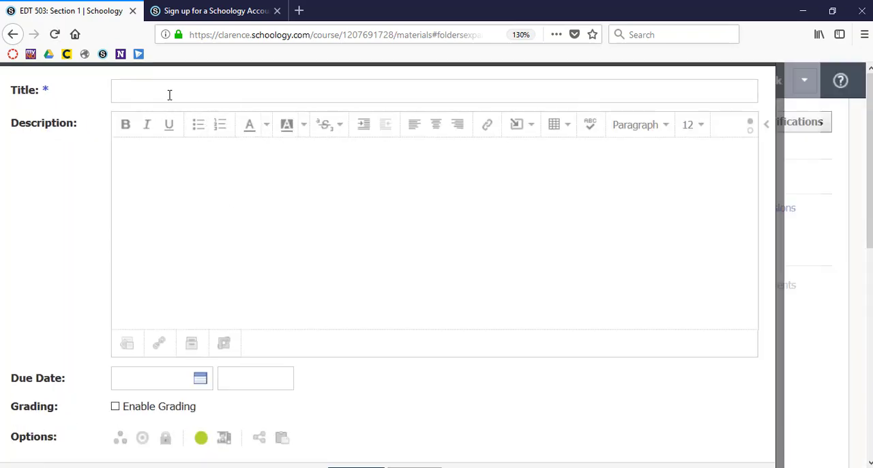
type("Canisius Test")
left_click(144, 176)
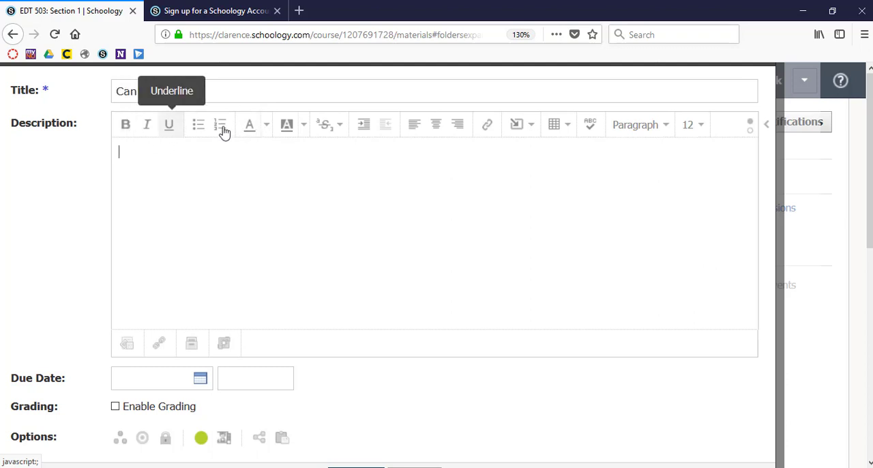
Step: Examine the description editor's text formatting, insert content and table options
left_click(338, 129)
left_click(339, 128)
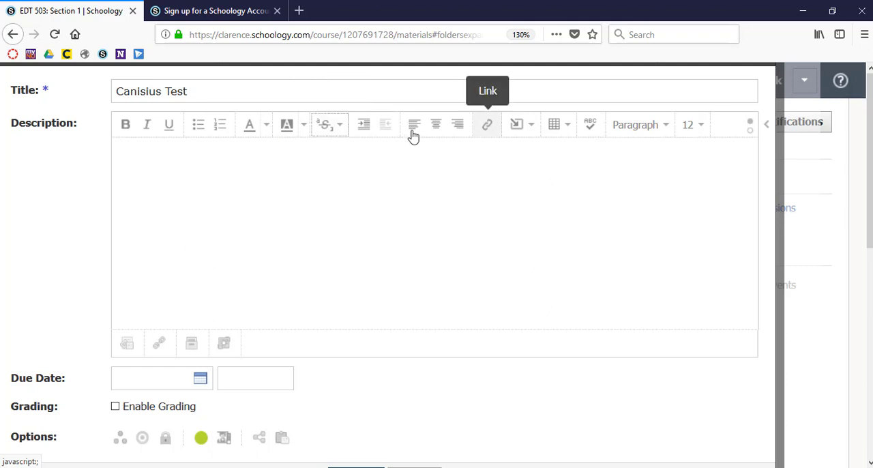
left_click(529, 132)
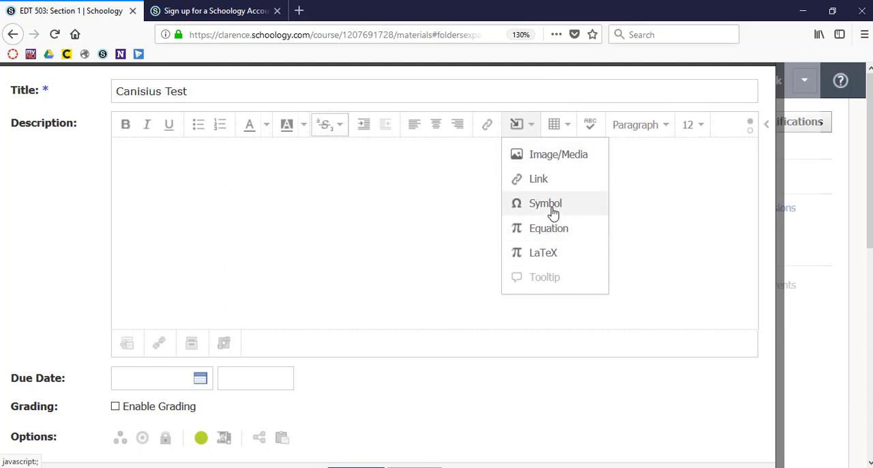
left_click(642, 154)
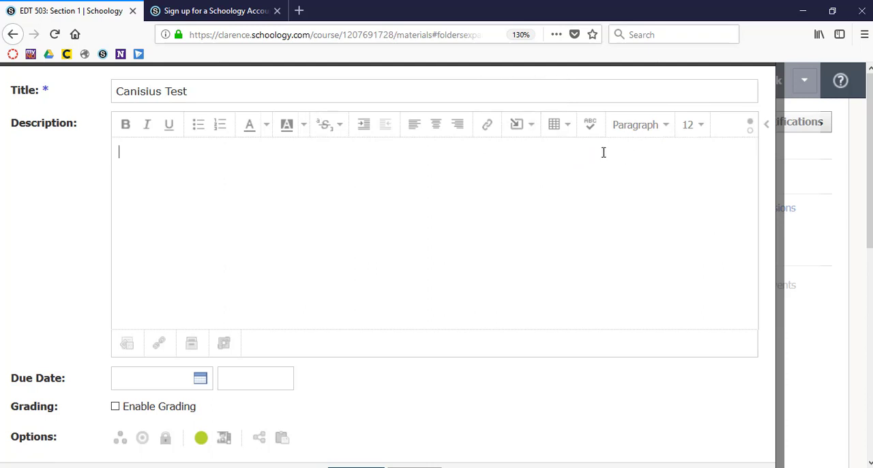
left_click(570, 126)
left_click(725, 210)
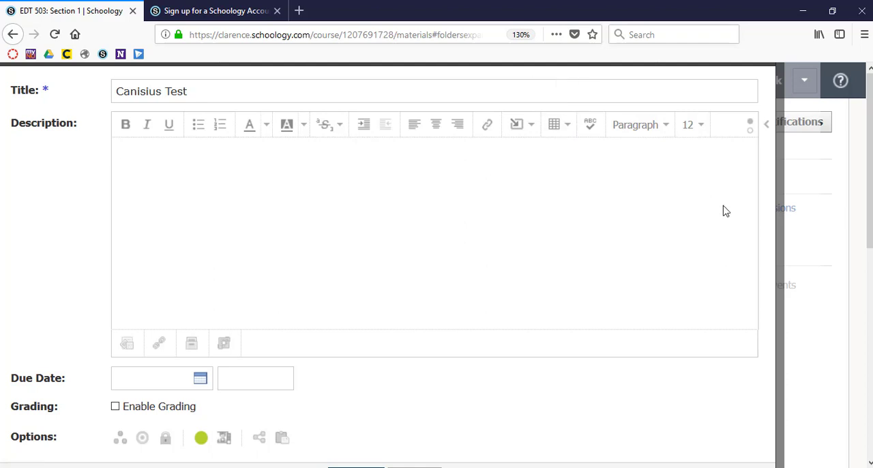
Step: Examine the description editor's spellcheck, paragraph style, font size and HTML view options
left_click(590, 131)
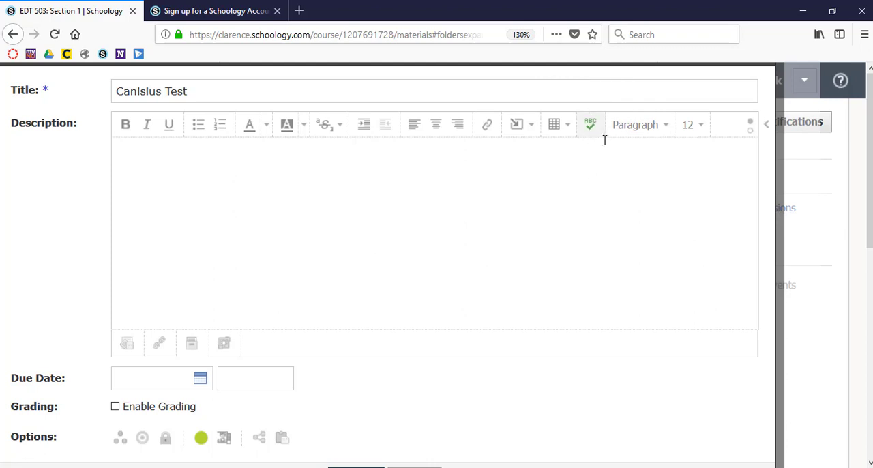
left_click(668, 126)
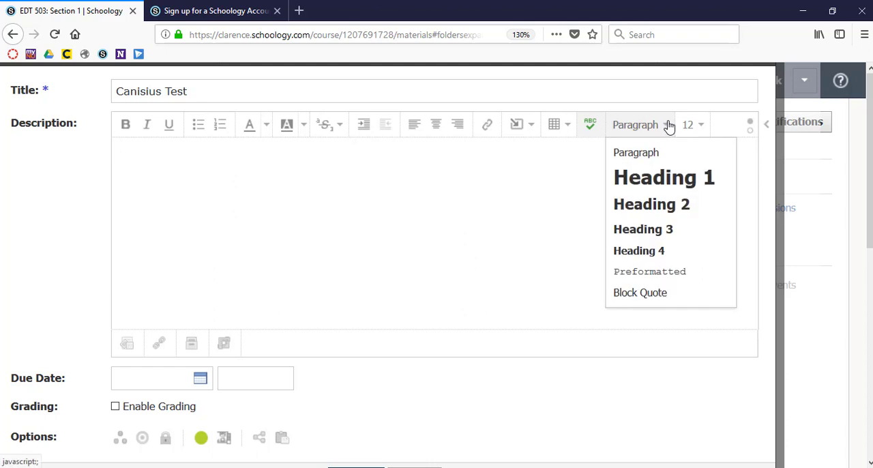
left_click(668, 126)
left_click(708, 135)
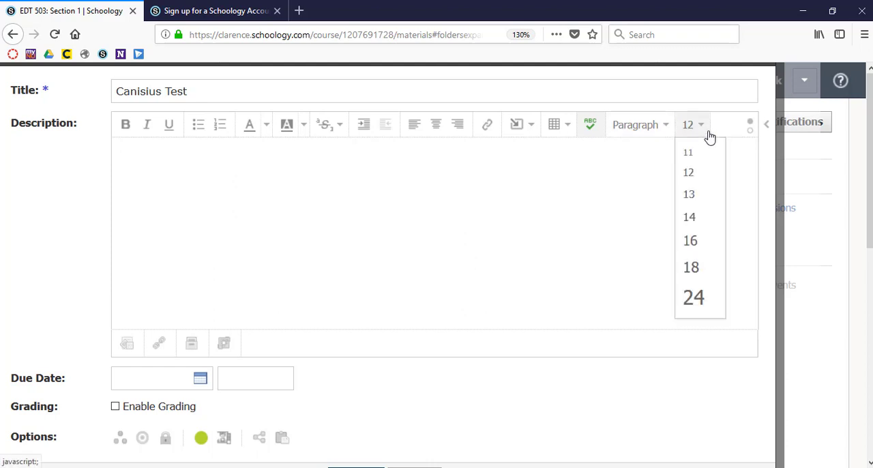
left_click(710, 137)
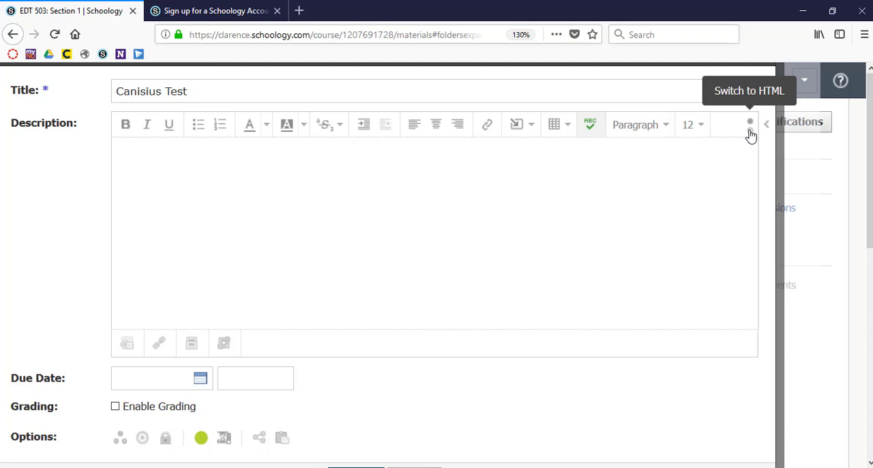
left_click(750, 131)
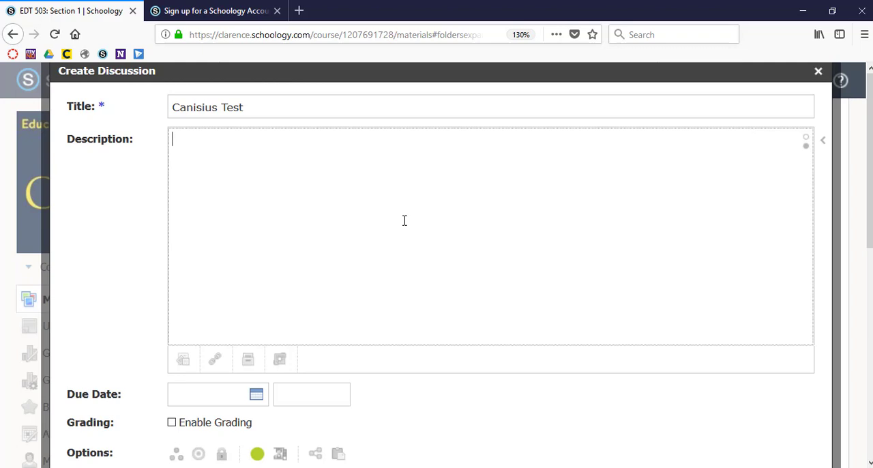
left_click(808, 141)
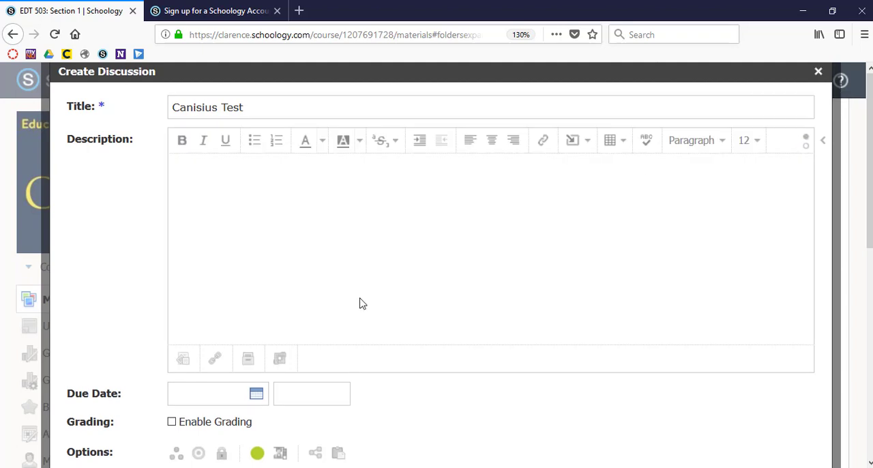
Step: View the due date calendar of the new discussion without picking a date
scroll(357, 322, "down", 5)
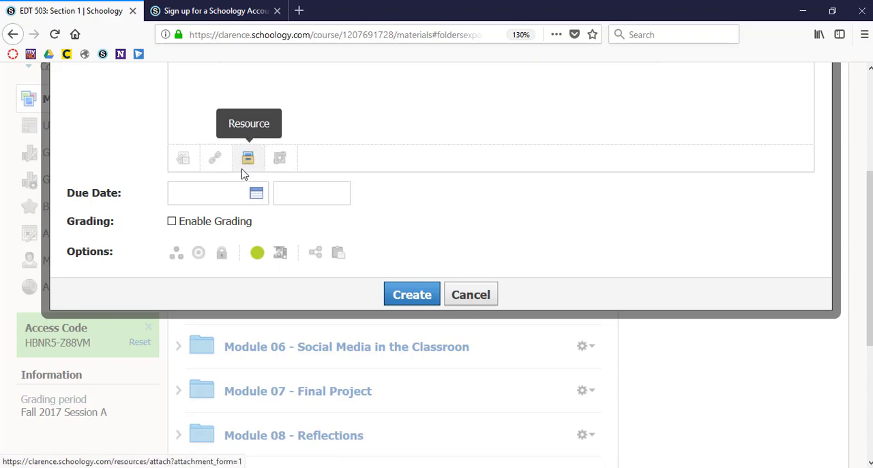
left_click(257, 194)
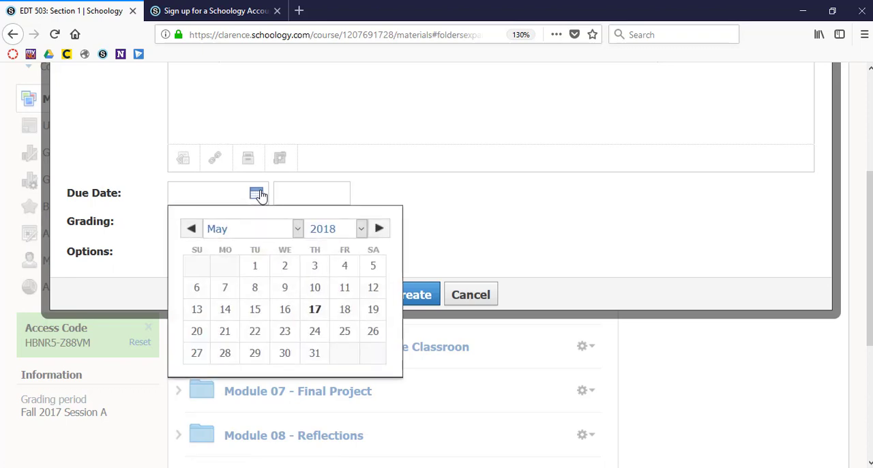
left_click(261, 196)
left_click(450, 186)
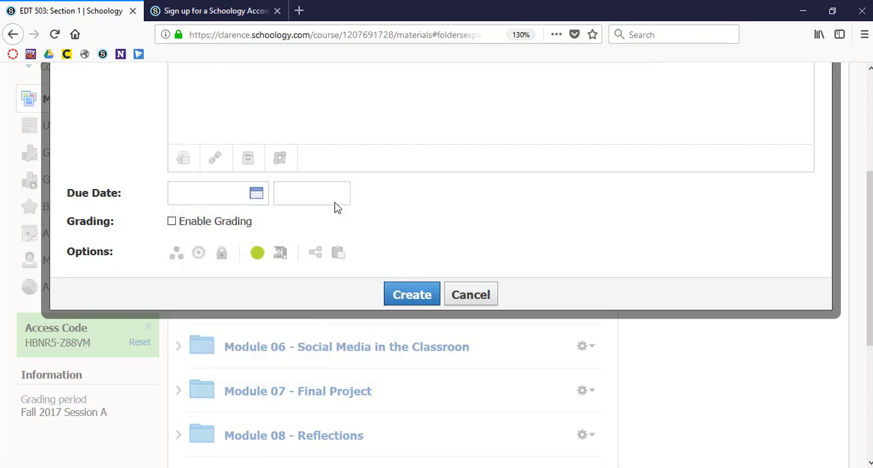
Step: Enable grading for the new discussion and view the available Scale/Rubric choices
left_click(171, 222)
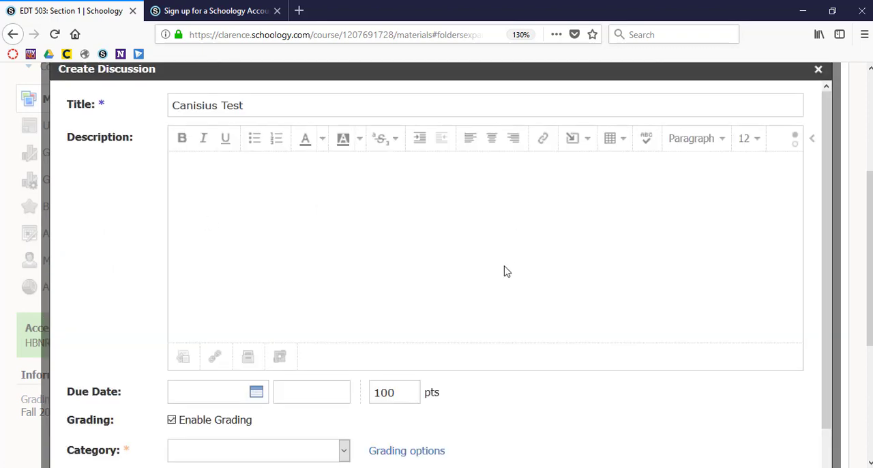
scroll(505, 274, "down", 1)
scroll(506, 277, "down", 1)
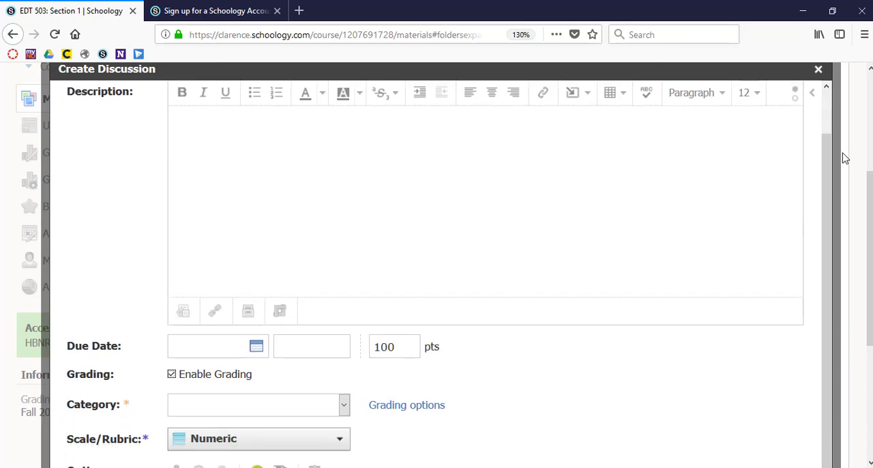
key("ctrl+minus")
key("ctrl+minus")
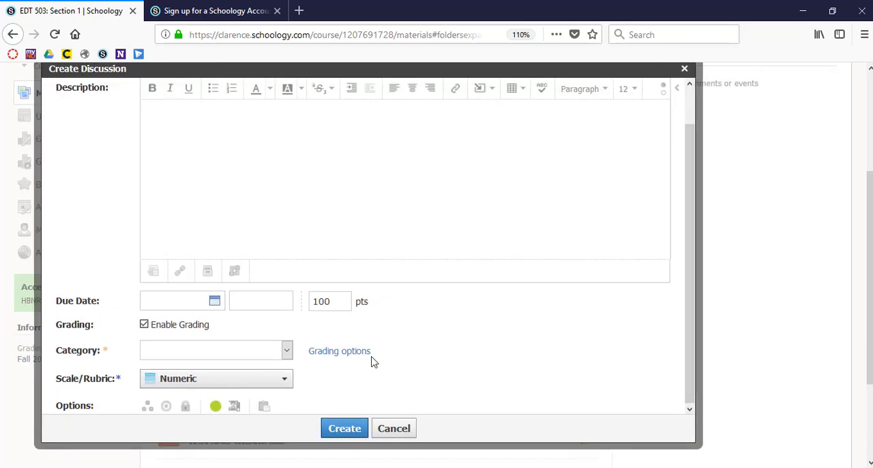
left_click(285, 380)
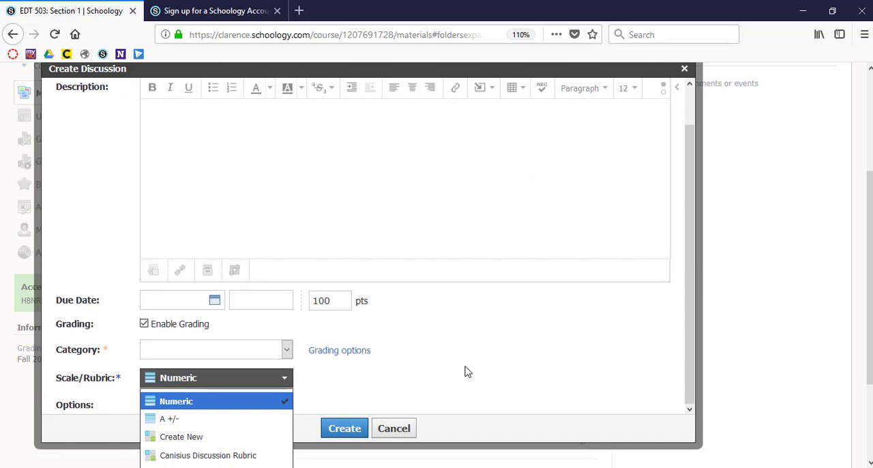
left_click_drag(691, 311, 691, 348)
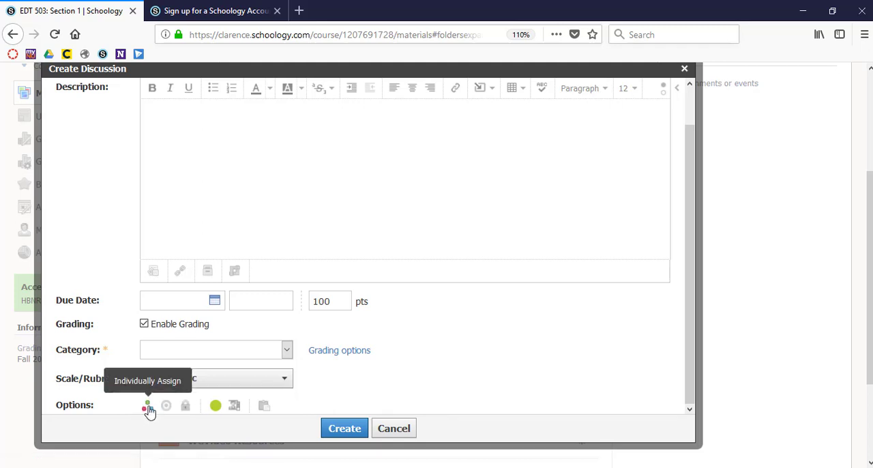
Step: Toggle whether members can see other responses before participating, and cancel creating the discussion
key("ctrl+plus")
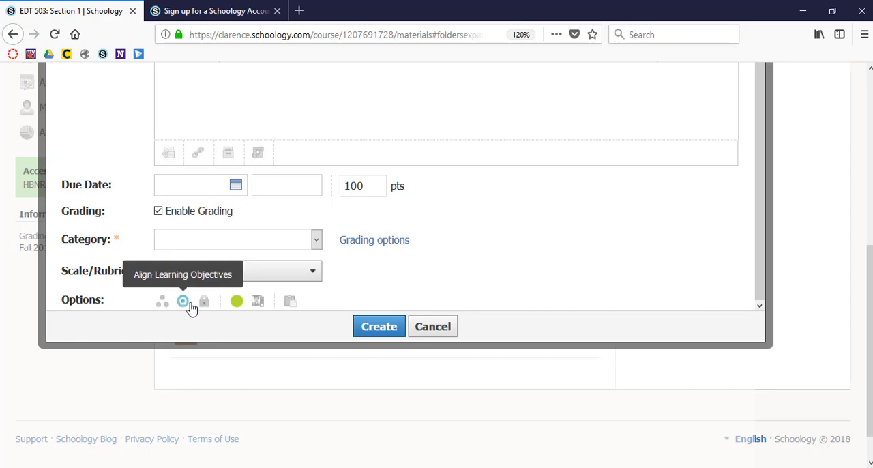
left_click(261, 302)
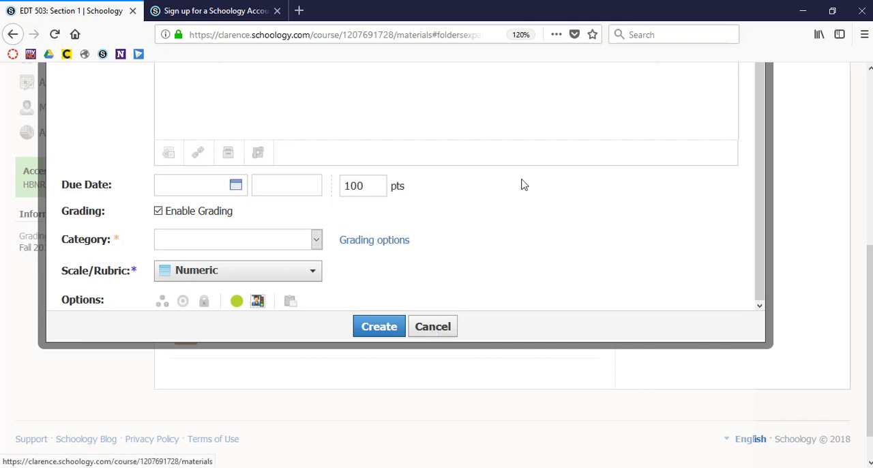
scroll(544, 173, "up", 1)
scroll(544, 173, "down", 1)
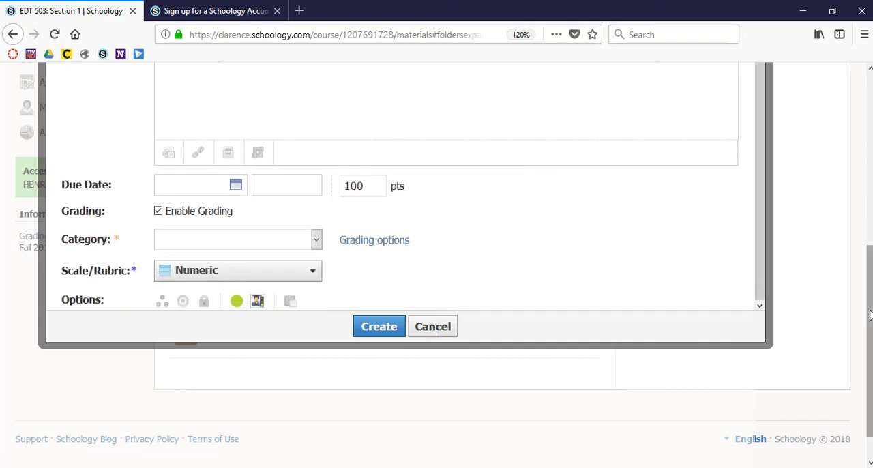
scroll(867, 232, "up", 3)
scroll(871, 202, "down", 3)
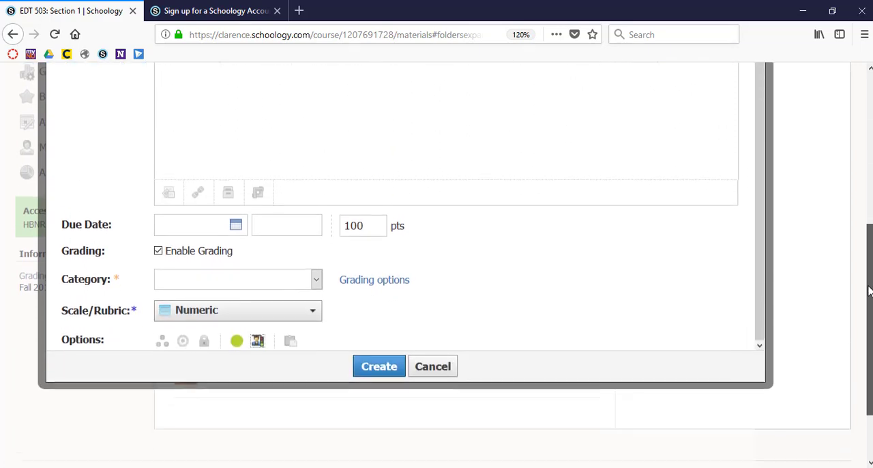
left_click(435, 362)
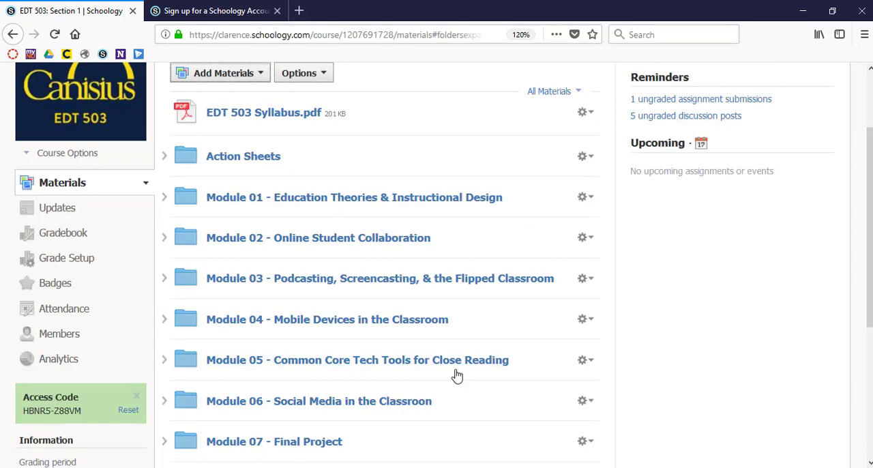
Step: Open the existing discussion in the folder "Module 03 - Podcasting, Screencasting, & the Flipped Classroom"
left_click(396, 284)
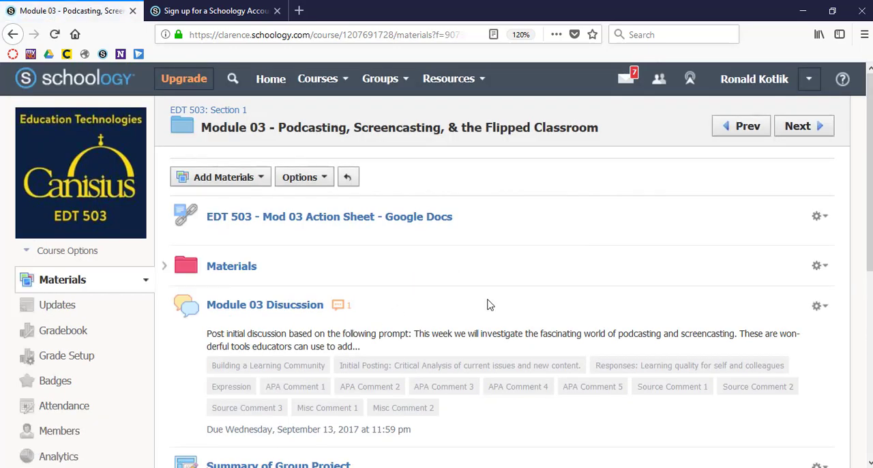
scroll(487, 305, "down", 4)
left_click(272, 163)
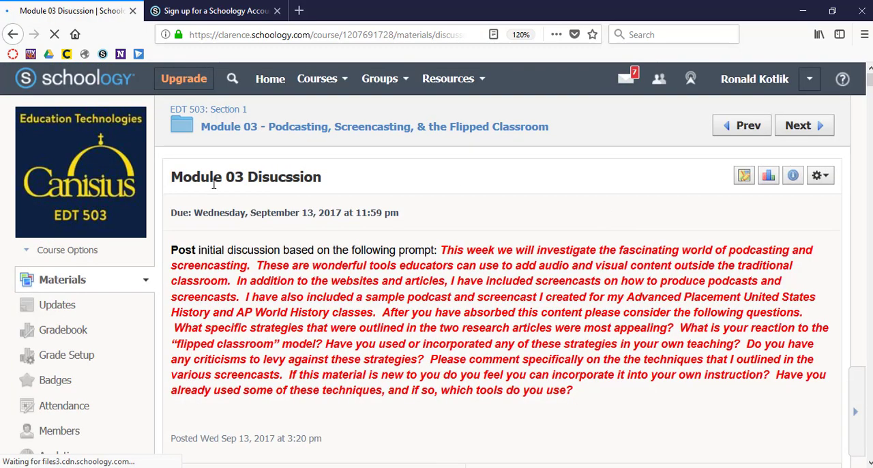
Step: Examine the Module 03 discussion's prompt, grading rubric and the first student's post with its resources
scroll(539, 315, "down", 1)
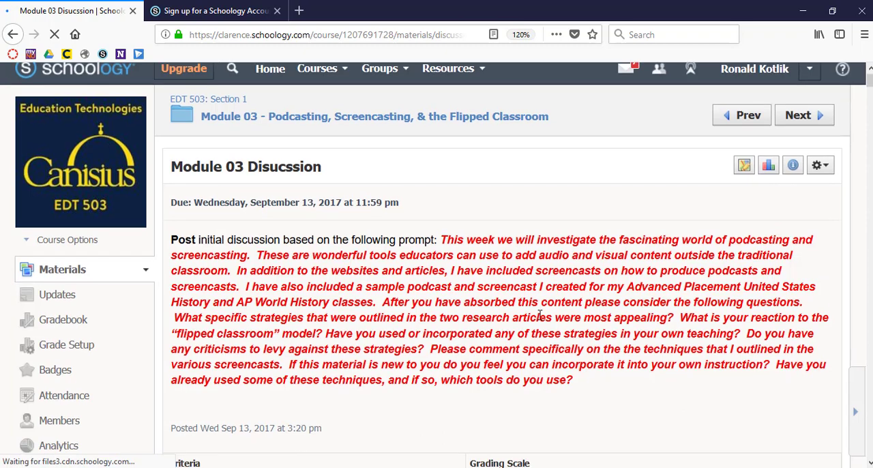
scroll(539, 315, "down", 5)
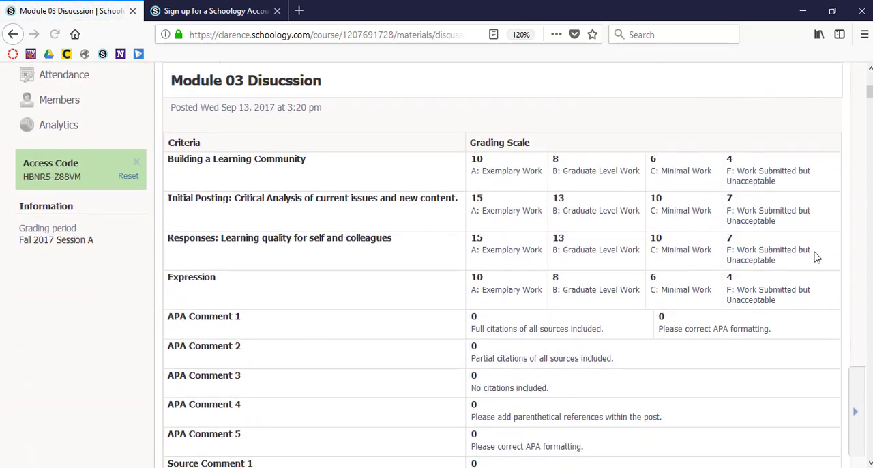
scroll(612, 331, "down", 6)
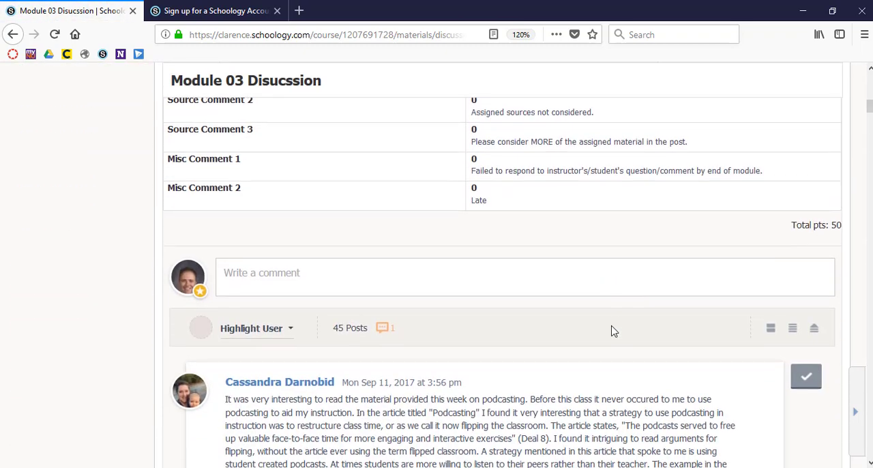
scroll(612, 331, "down", 4)
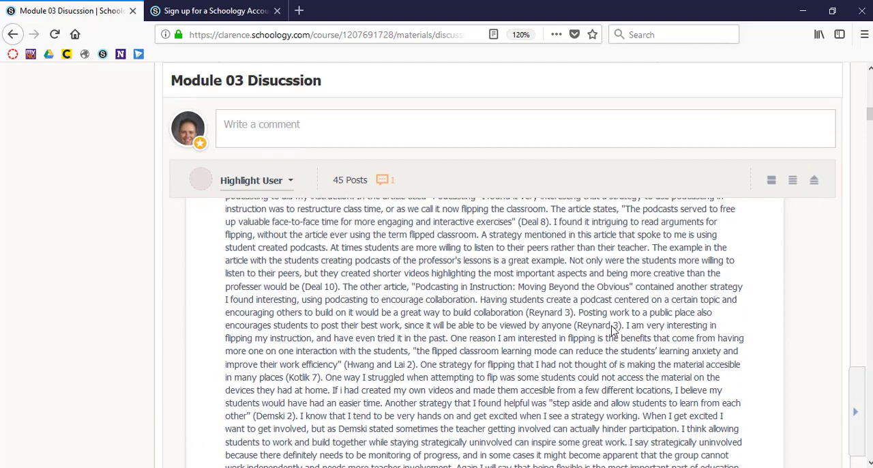
scroll(611, 328, "up", 1)
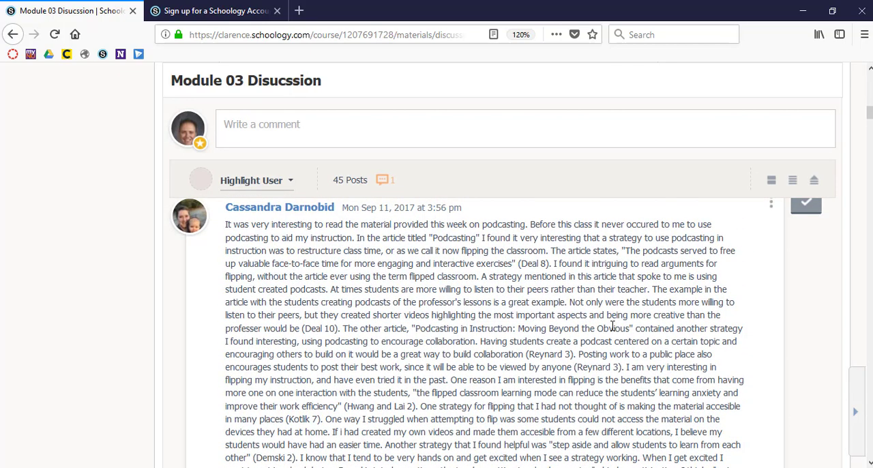
scroll(612, 328, "down", 6)
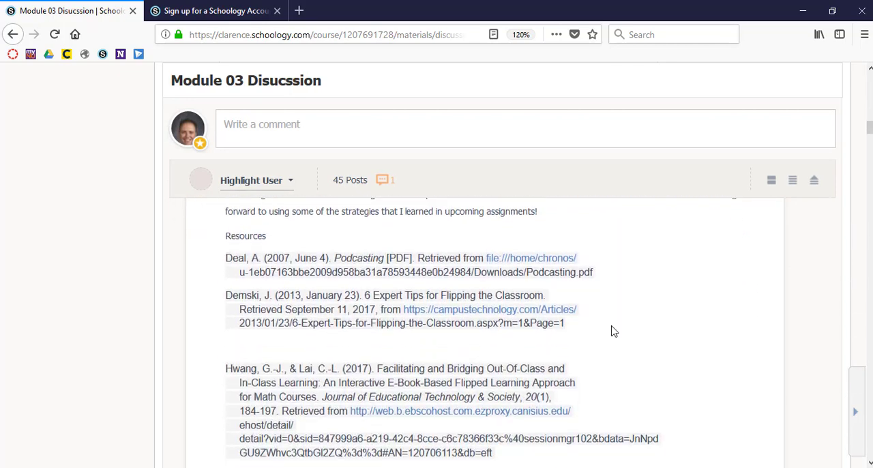
Step: Examine the classmates' replies beneath the student posts in the Module 03 discussion
scroll(612, 331, "down", 8)
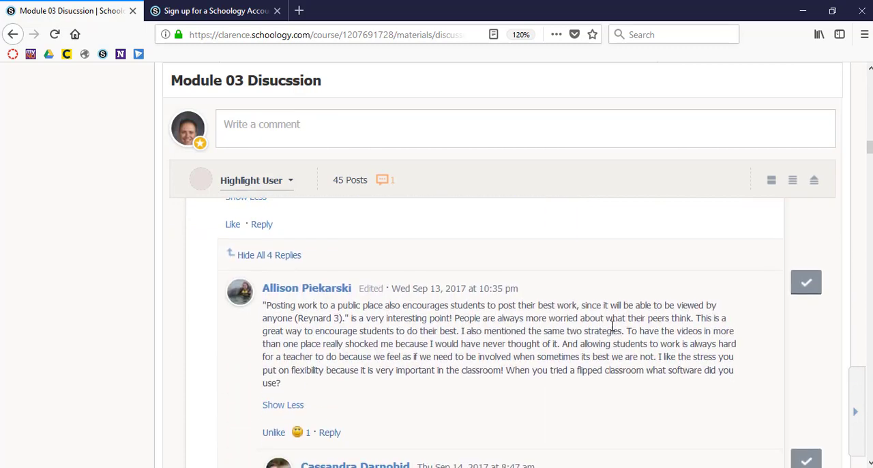
scroll(612, 328, "down", 1)
scroll(494, 307, "down", 10)
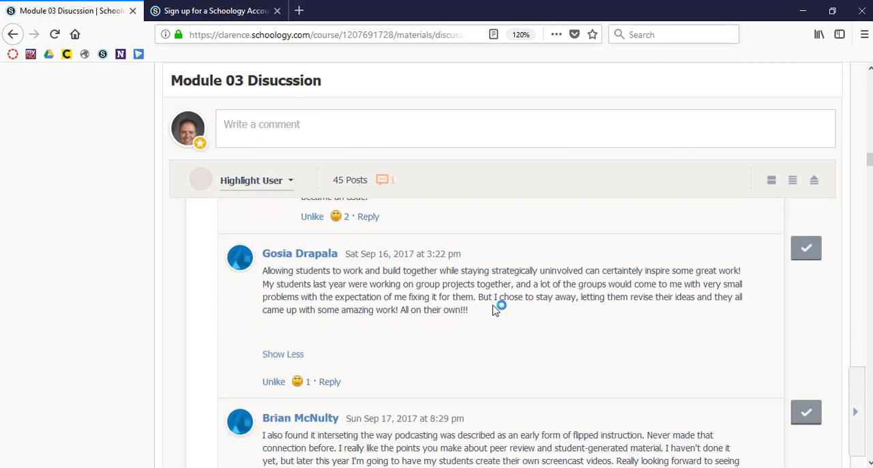
scroll(494, 310, "down", 10)
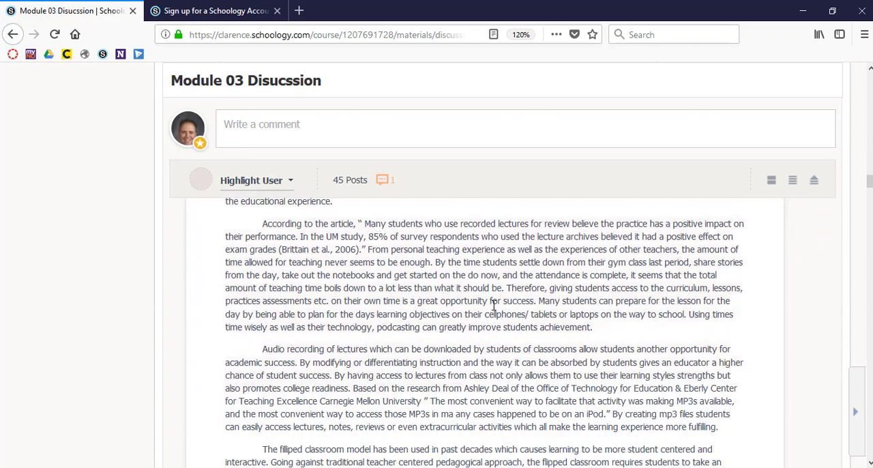
scroll(493, 307, "down", 10)
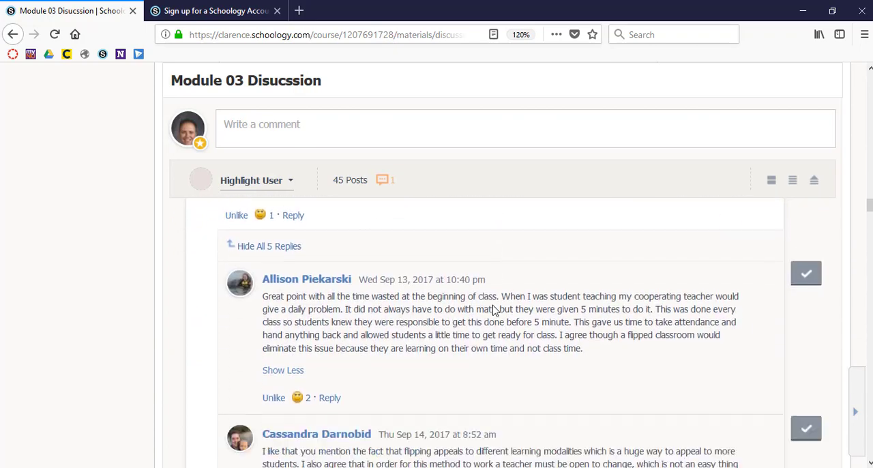
scroll(494, 309, "down", 5)
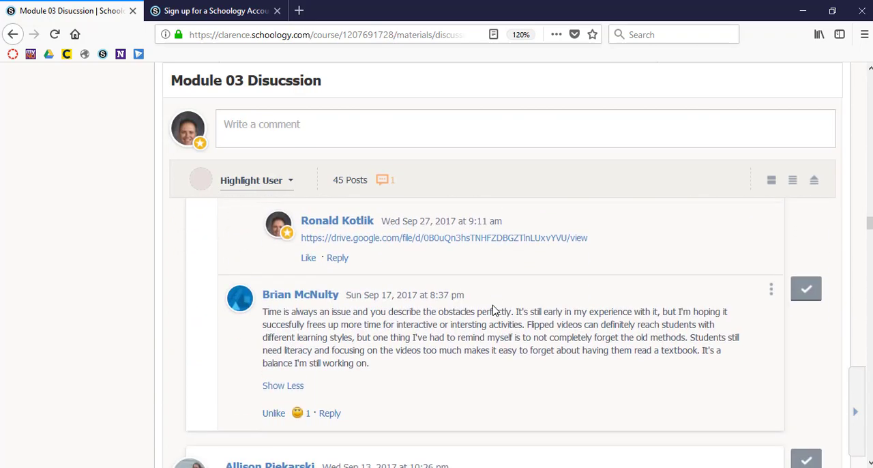
Step: Examine the reply with the Recording_2.mp4 screencast and the Google Drive link posted under it, and look over the following student post
scroll(502, 308, "up", 3)
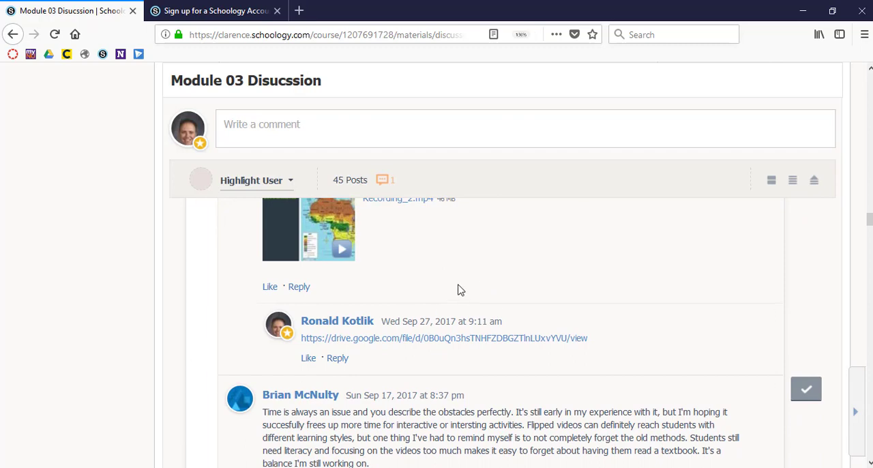
scroll(450, 289, "up", 2, "ctrl")
scroll(458, 287, "down", 5)
scroll(459, 288, "down", 5)
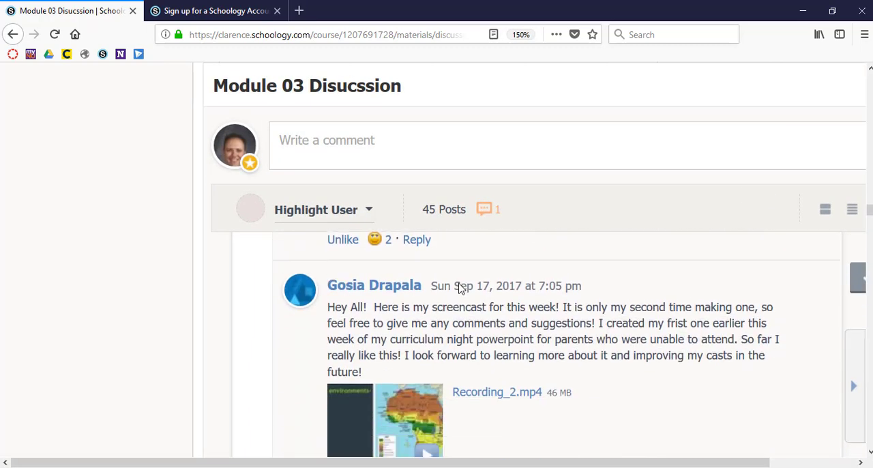
scroll(458, 288, "up", 2)
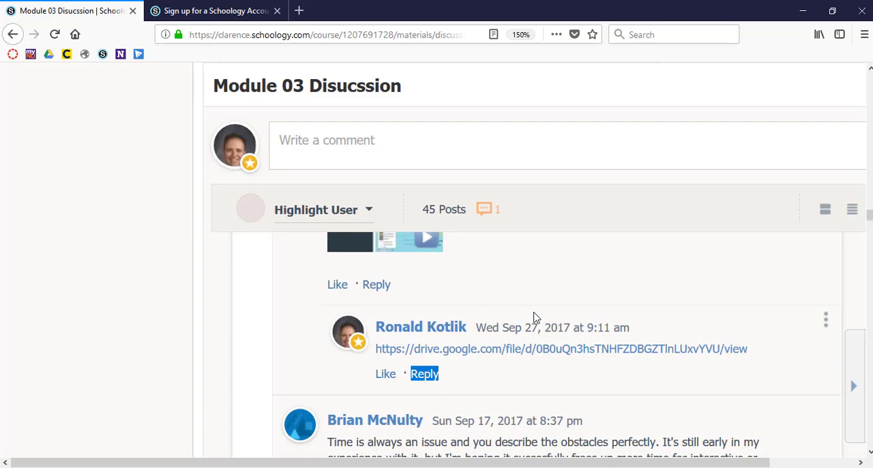
scroll(534, 317, "down", 2)
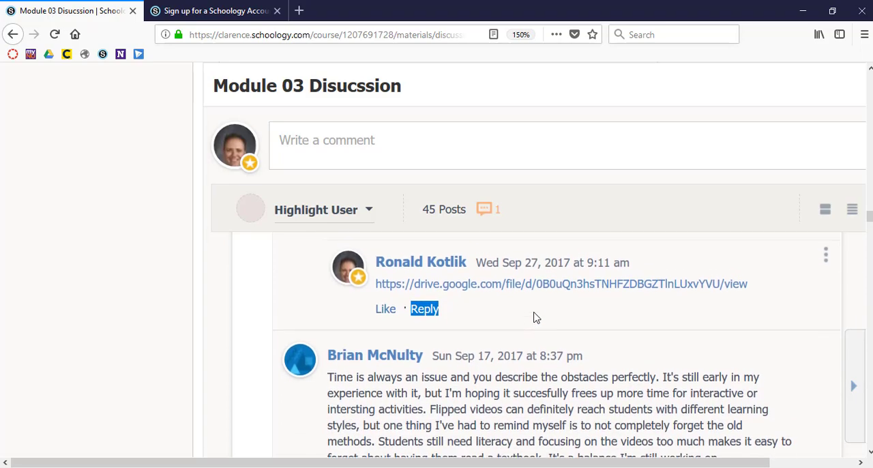
scroll(535, 316, "up", 1)
scroll(534, 314, "down", 6)
scroll(535, 312, "down", 2)
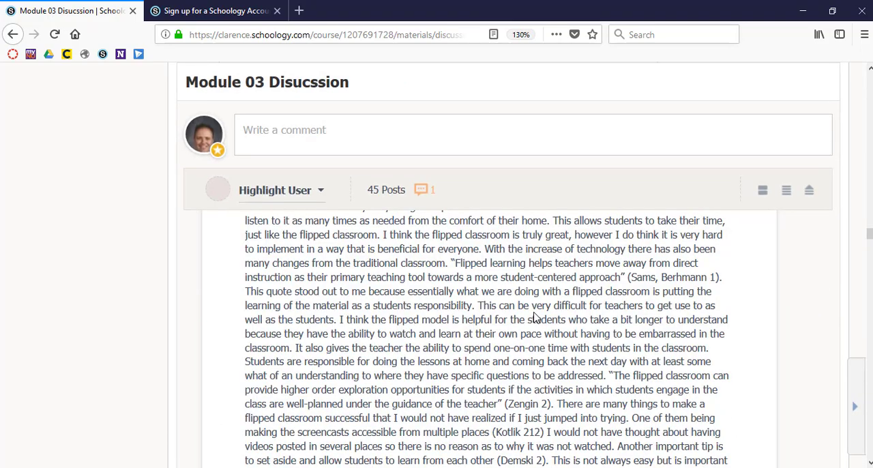
scroll(535, 317, "down", 10)
scroll(534, 312, "up", 1)
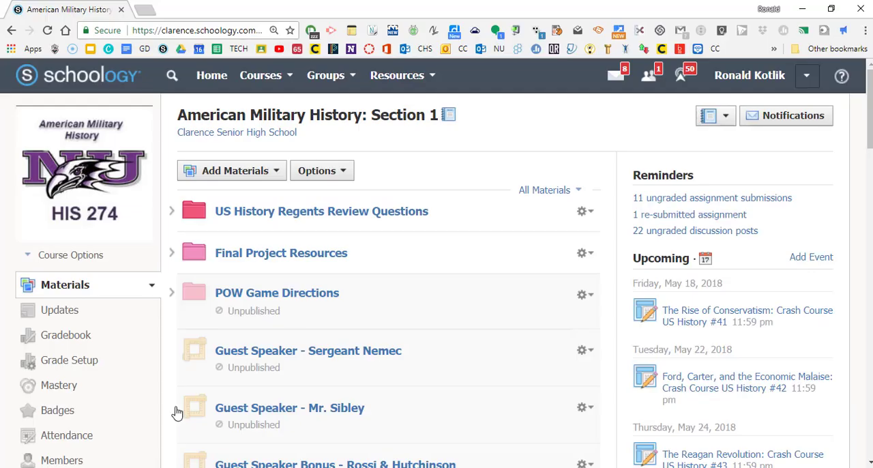
Step: In the American Military History course in Chrome, open the folder "Module 04 - The American Revolution: George Washington, Leadership, and the American Way of War"
scroll(426, 344, "down", 10)
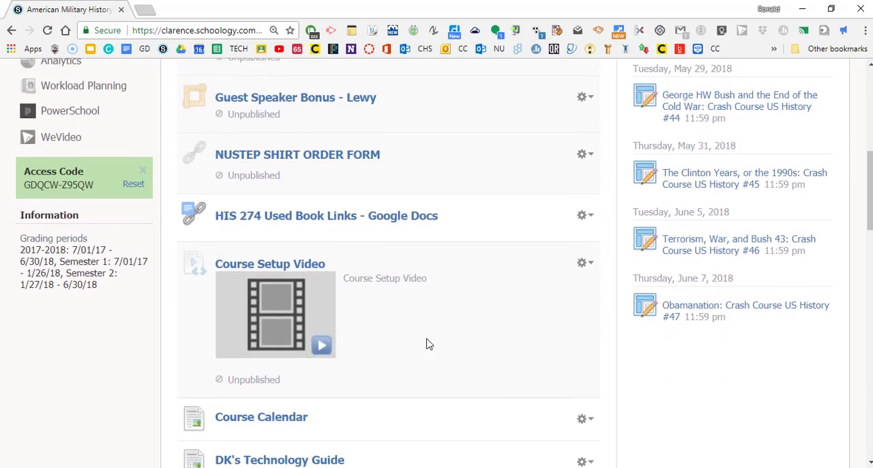
scroll(427, 344, "down", 8)
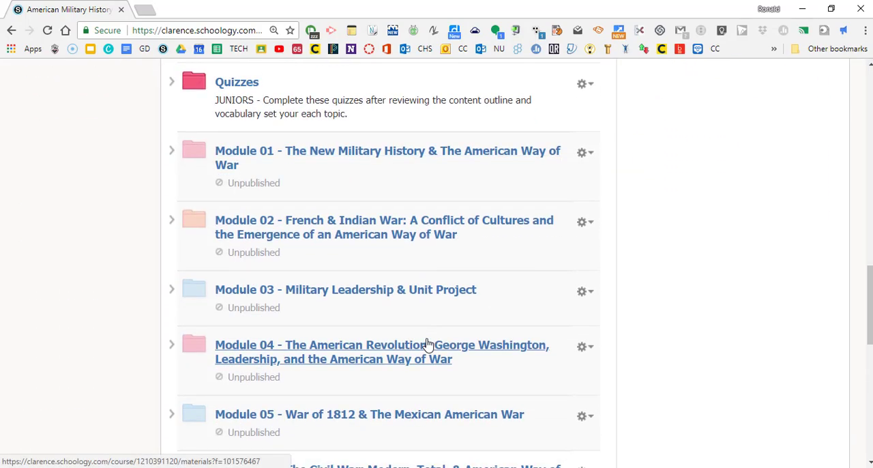
scroll(426, 344, "down", 3)
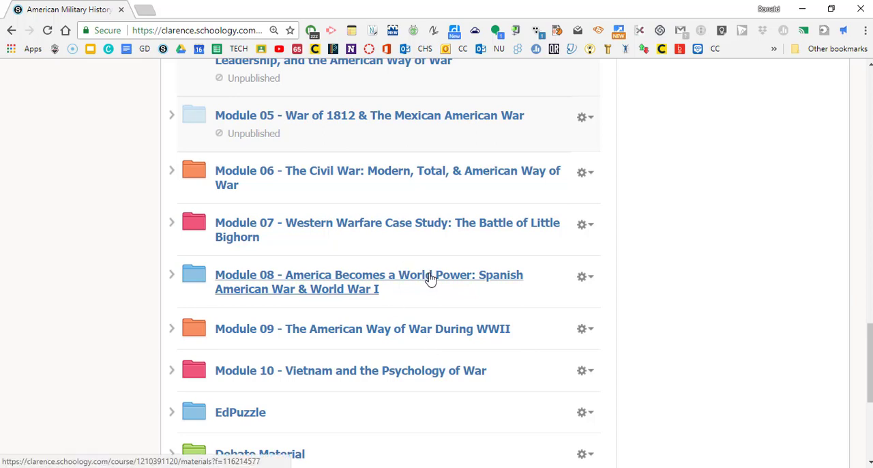
scroll(429, 278, "up", 4)
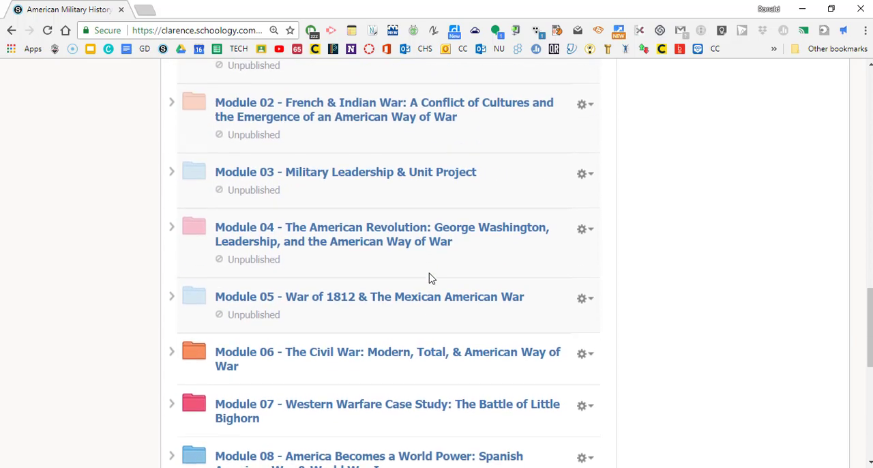
scroll(429, 278, "up", 3)
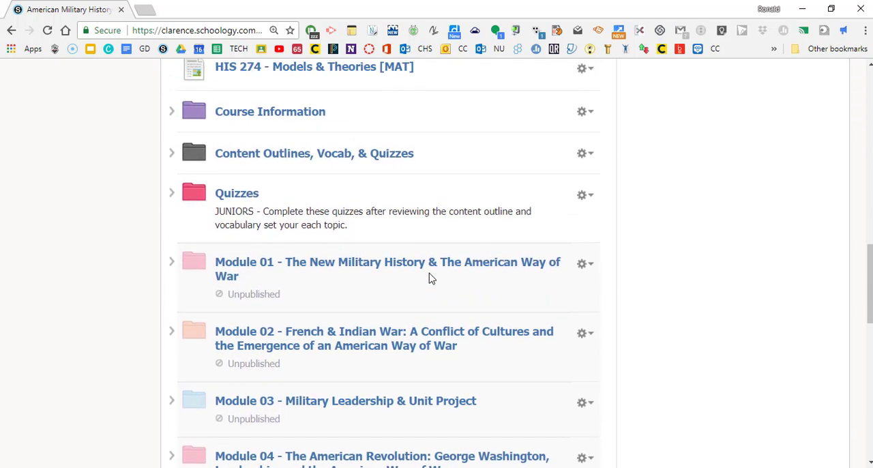
scroll(429, 278, "down", 3)
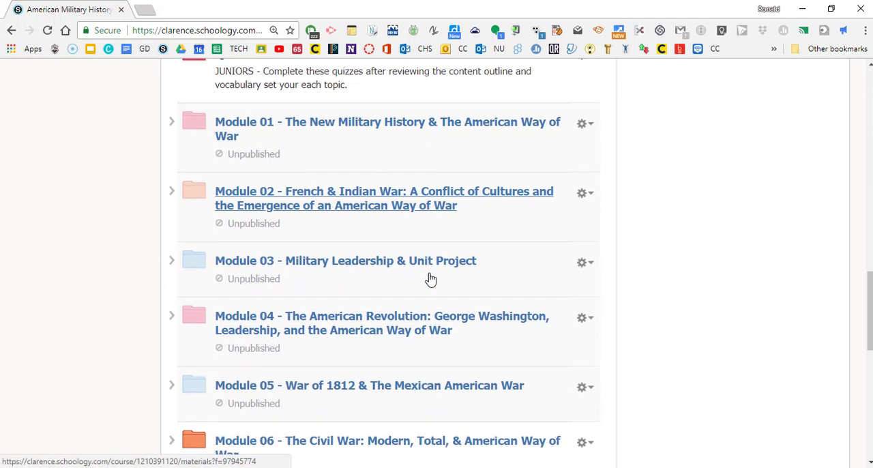
left_click(430, 278)
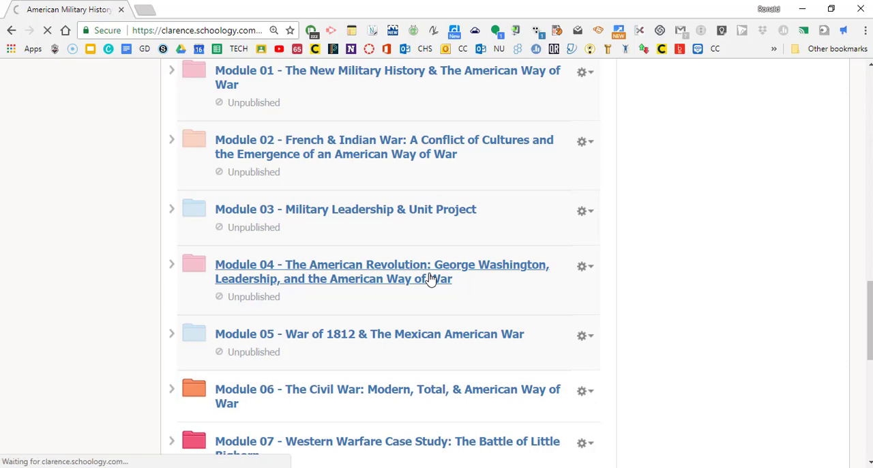
Step: Find and open "Fischer pgs. 1-114 Discussion" in the Module 04 folder
scroll(460, 259, "down", 9)
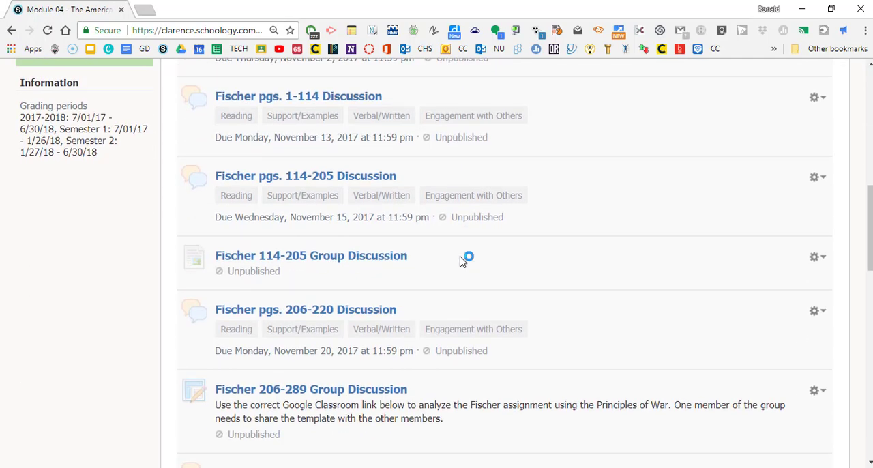
scroll(460, 259, "down", 1)
scroll(461, 261, "up", 3)
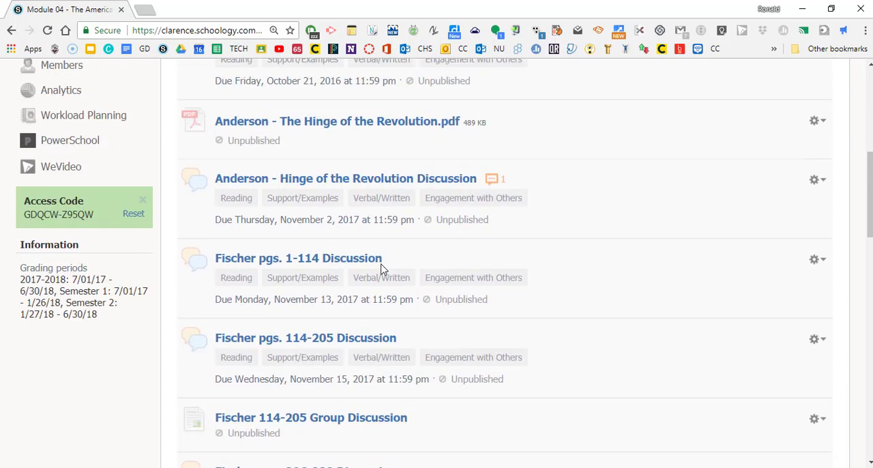
left_click(354, 263)
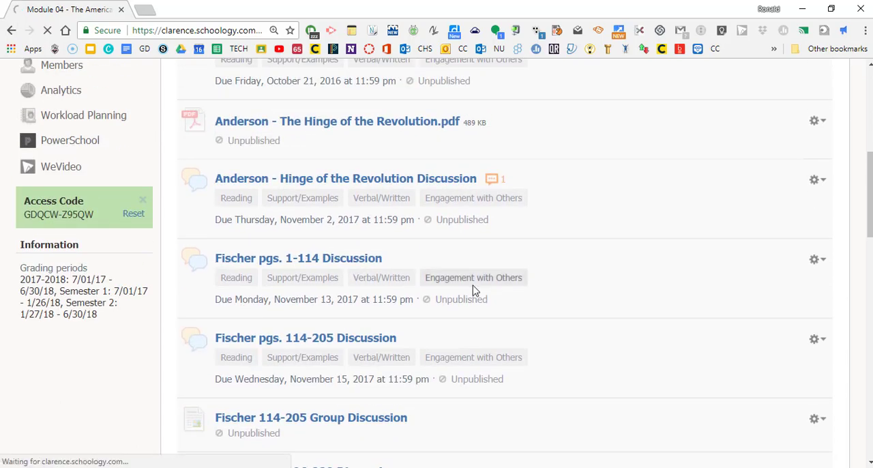
Step: Examine the grading rubric and the student posts of the Fischer pgs. 1-114 discussion
scroll(471, 322, "down", 7)
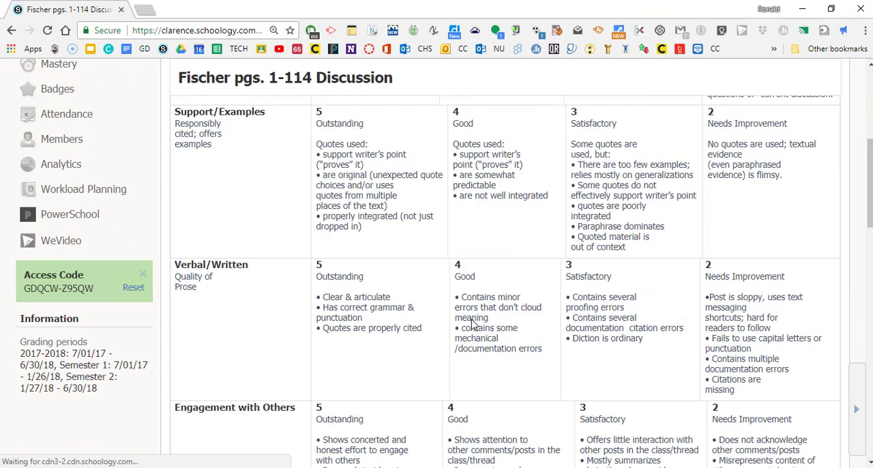
scroll(472, 322, "up", 3)
scroll(472, 322, "down", 7)
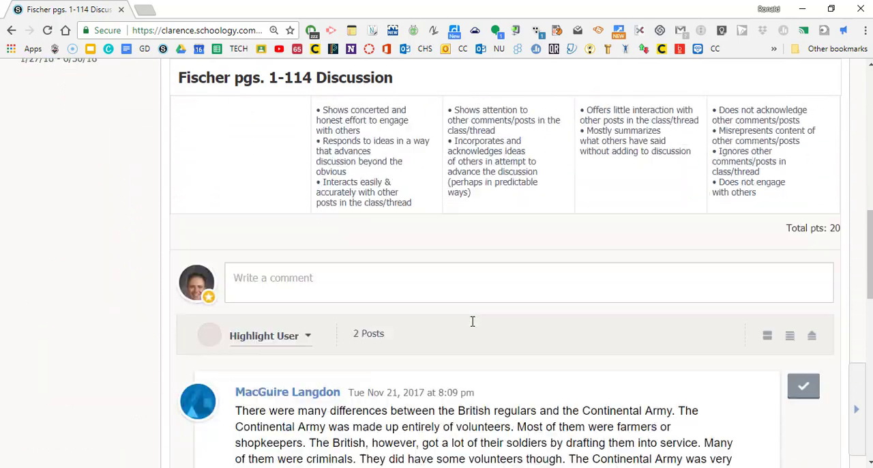
scroll(471, 322, "down", 10)
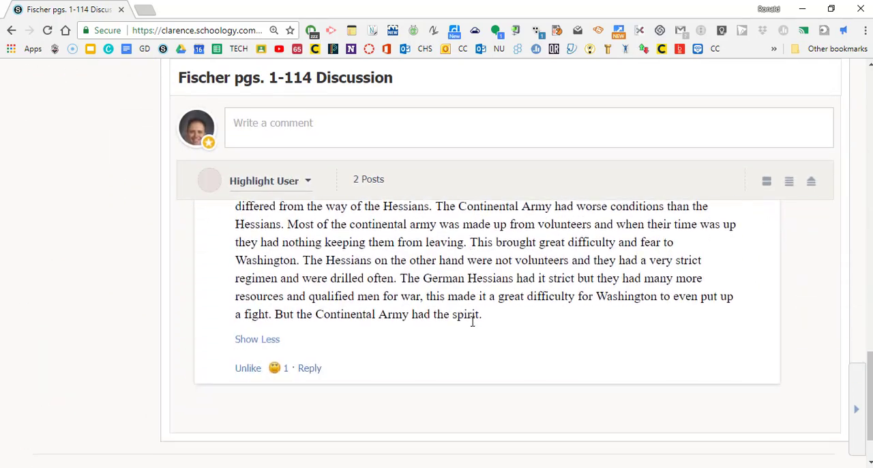
scroll(472, 326, "up", 2)
scroll(471, 326, "up", 15)
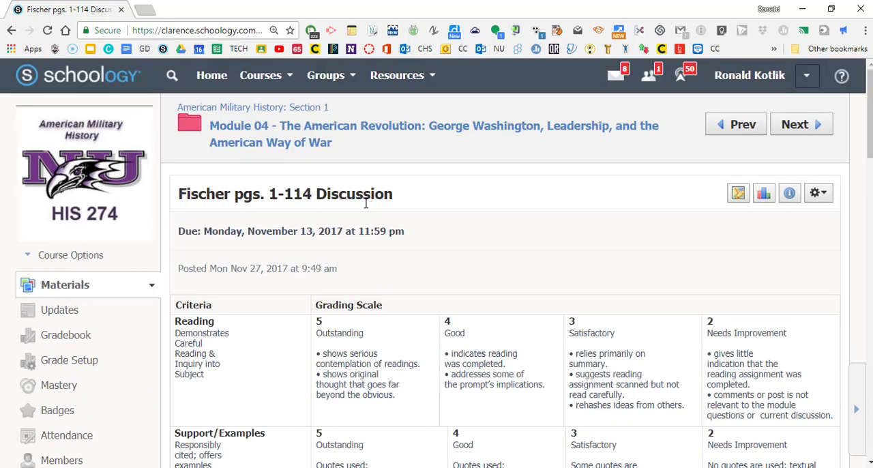
Step: Go back to the Module 03 discussion in Firefox and return to the materials of the course EDT 503: Section 1
key("ctrl+minus")
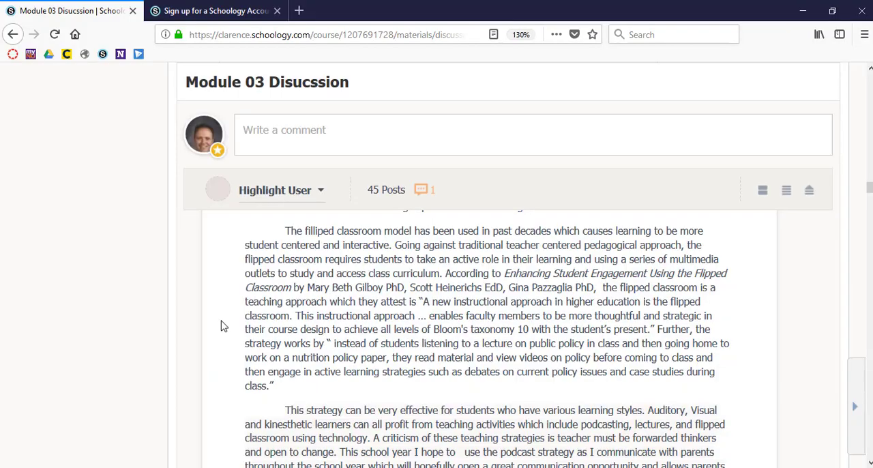
scroll(366, 281, "up", 15)
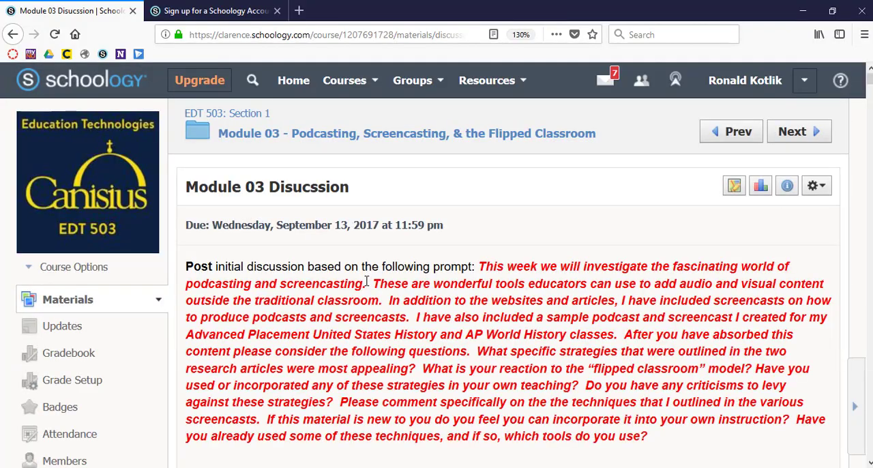
left_click(229, 115)
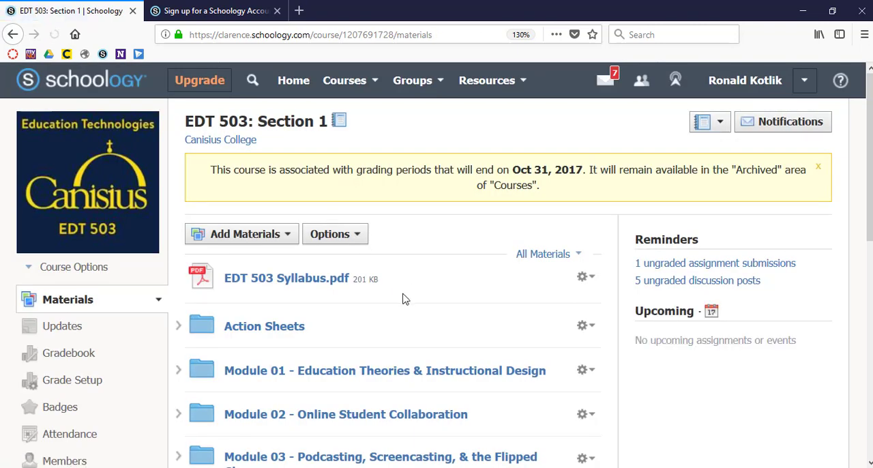
Step: Open "Discussion - Module 01" in the folder "Module 01 - Education Theories & Instructional Design"
scroll(403, 298, "down", 2)
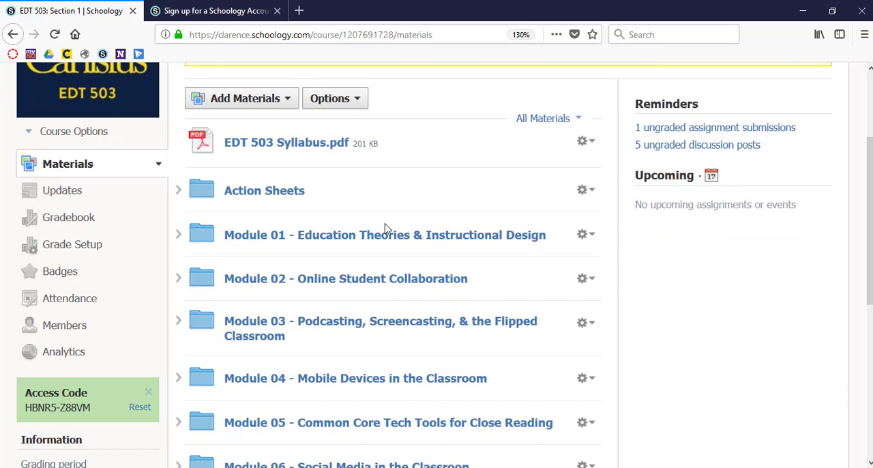
left_click(375, 244)
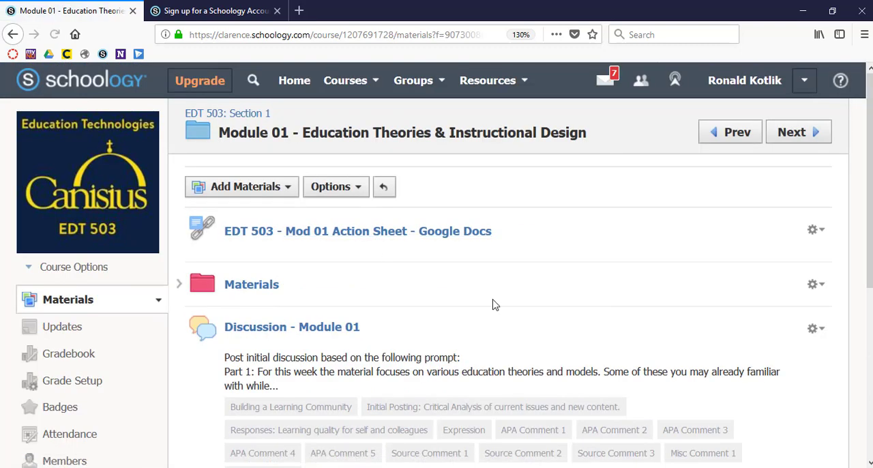
scroll(496, 305, "down", 2)
left_click(344, 240)
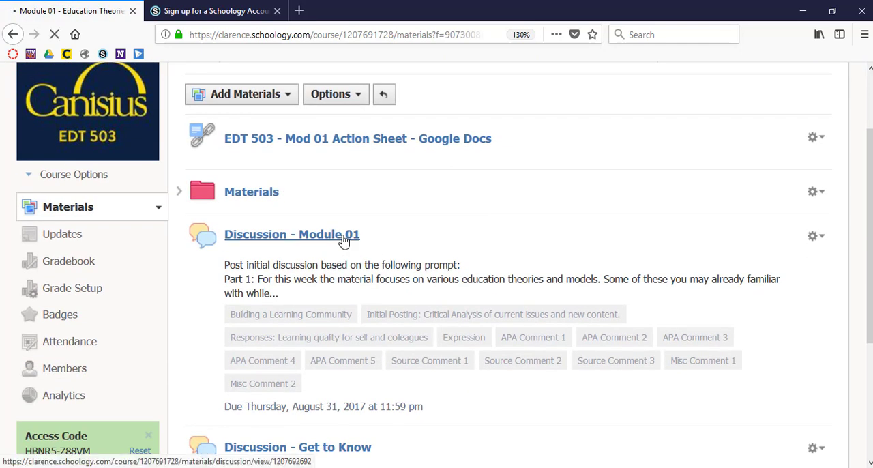
Step: Start a new comment below the rubric of the Module 01 discussion and enlarge its text box downward
scroll(495, 300, "down", 5)
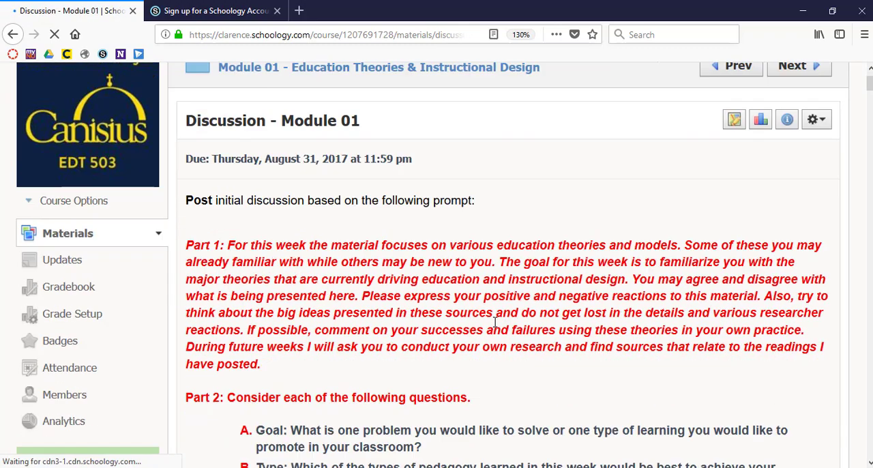
scroll(495, 327, "down", 20)
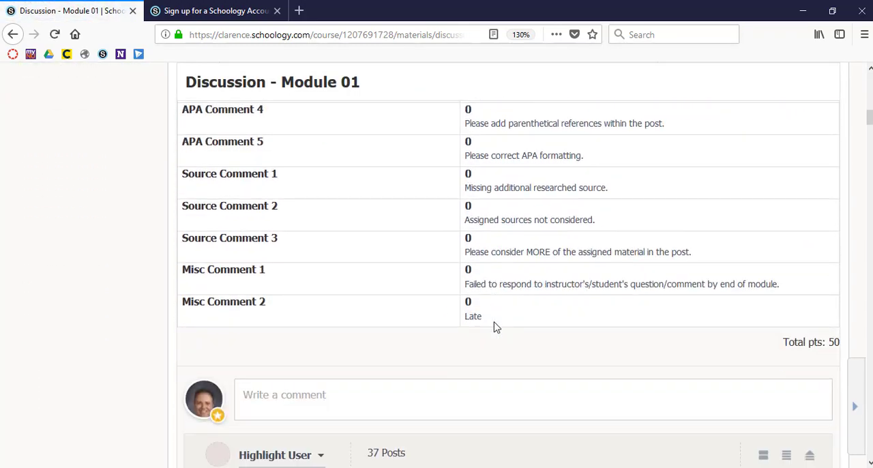
left_click(309, 188)
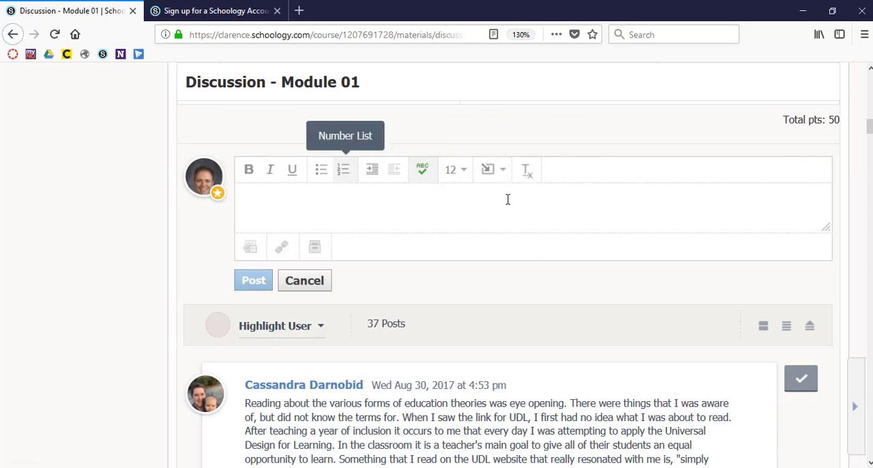
left_click_drag(826, 230, 821, 302)
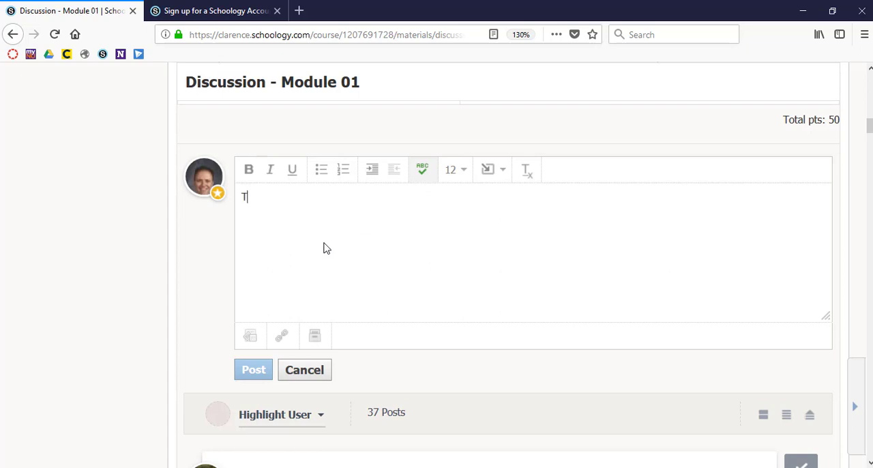
Step: Write "Test post" as the comment and attach the file "OTT 501 Syllabus - Spring 2018 Complete" (PDF) to it
type("est post")
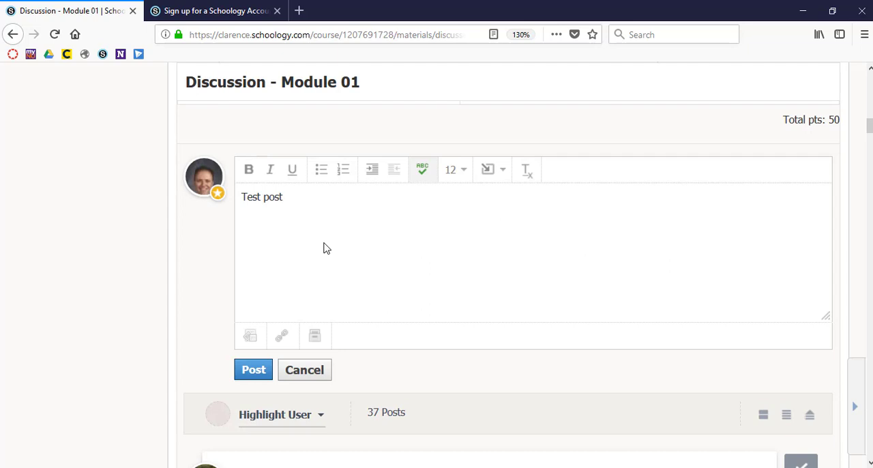
left_click(251, 337)
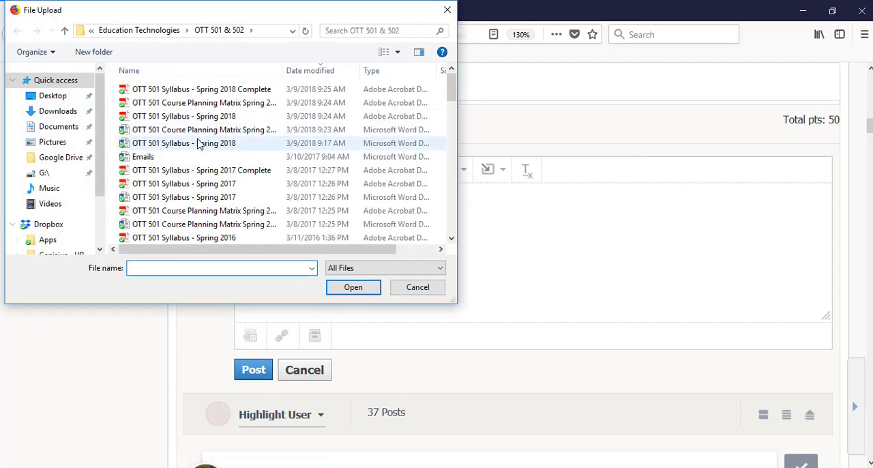
scroll(224, 148, "down", 3)
scroll(224, 148, "up", 3)
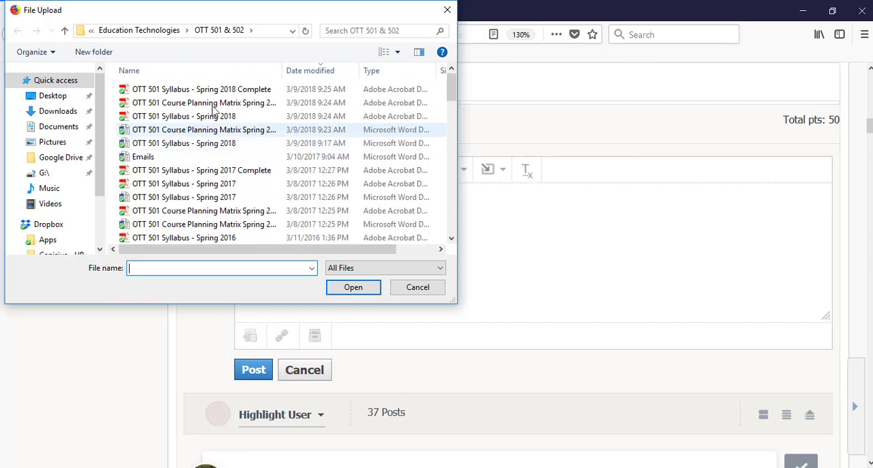
left_click(231, 93)
left_click(352, 287)
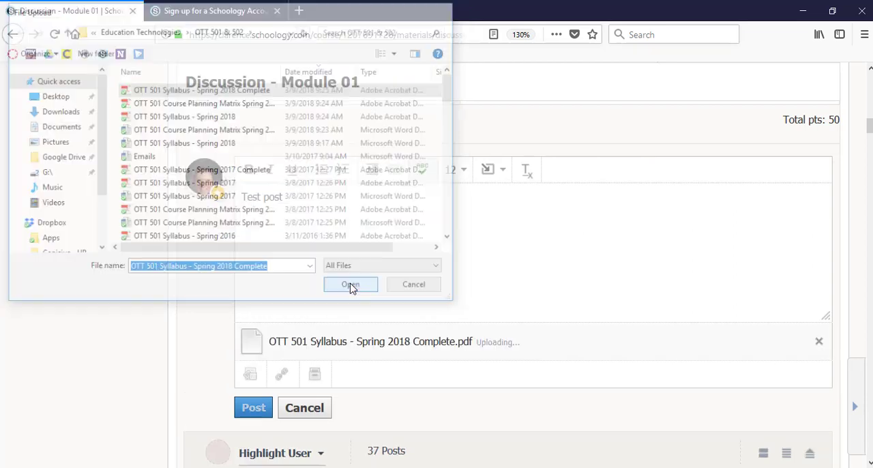
Step: Start attaching a link to the comment and copy the address of the Schoology home page from the second browser tab
left_click(282, 374)
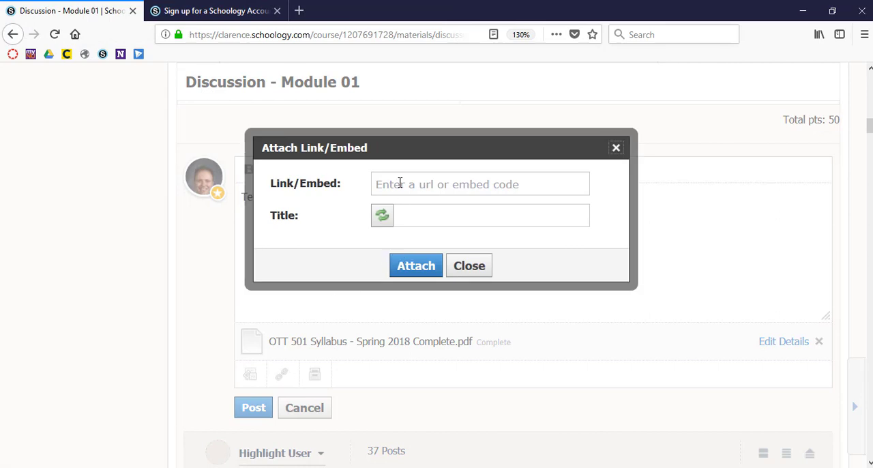
left_click(219, 13)
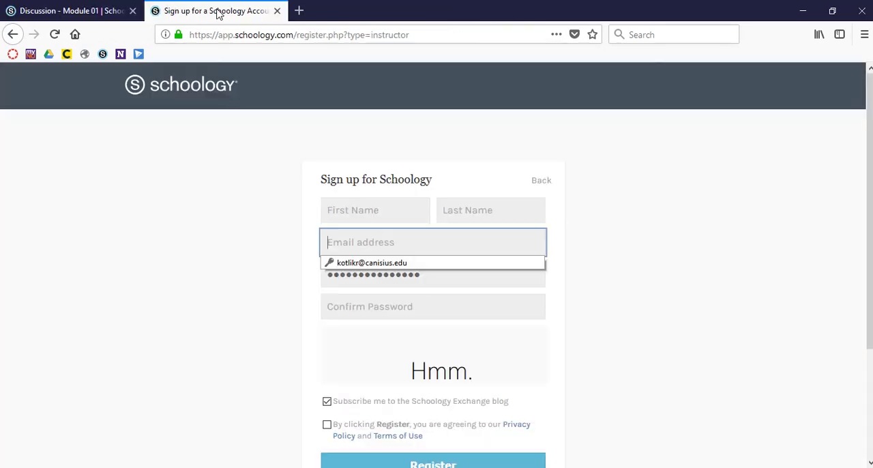
left_click(342, 34)
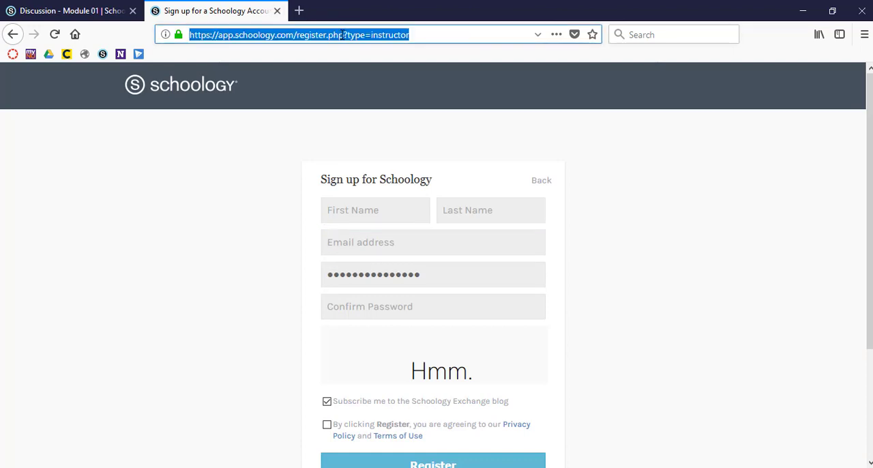
left_click(158, 99)
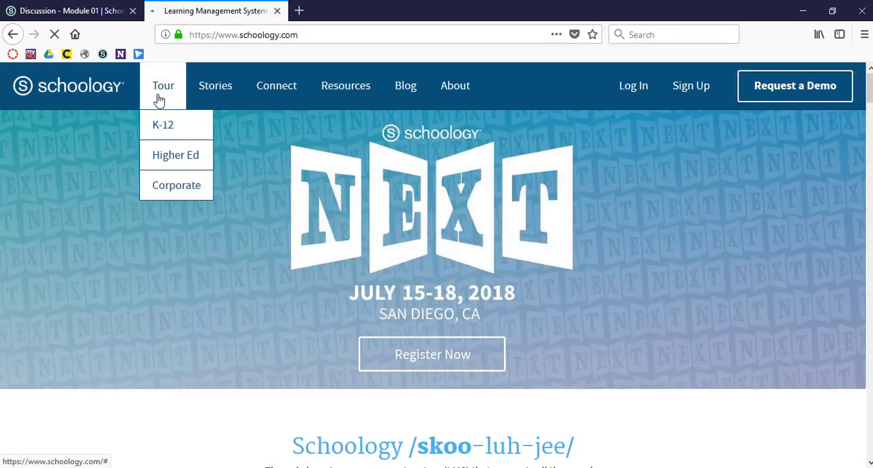
left_click(320, 35)
key("ctrl+c")
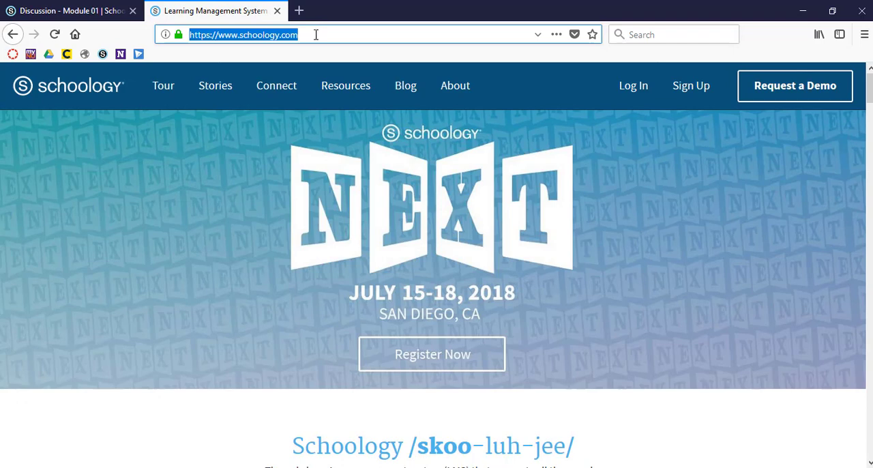
left_click(93, 10)
left_click(407, 186)
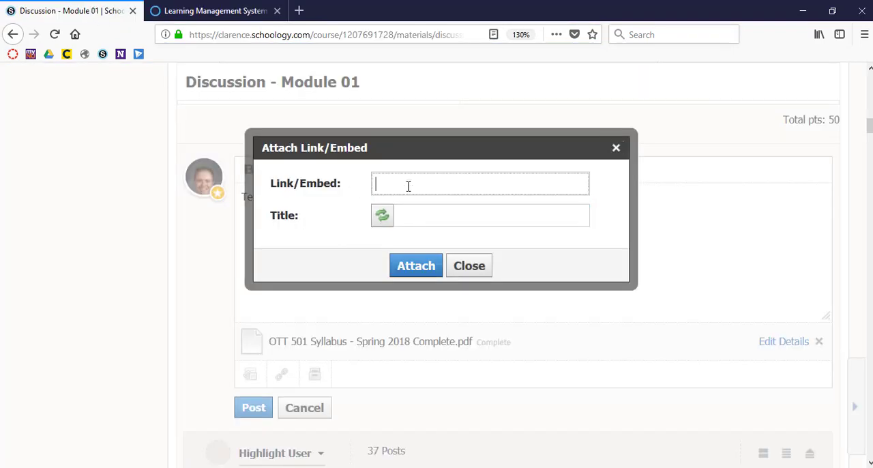
key("ctrl+v")
left_click(383, 217)
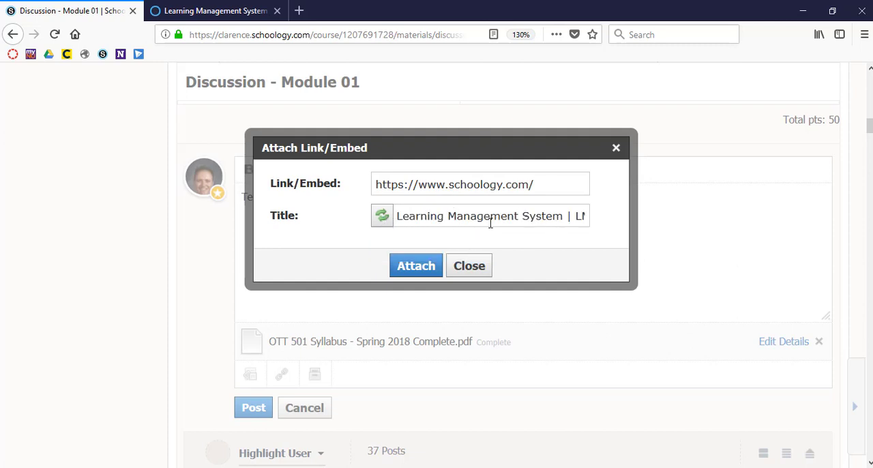
left_click(409, 266)
Step: Browse the personal resources that can be attached to the comment and close them without attaching anything
scroll(390, 392, "down", 1)
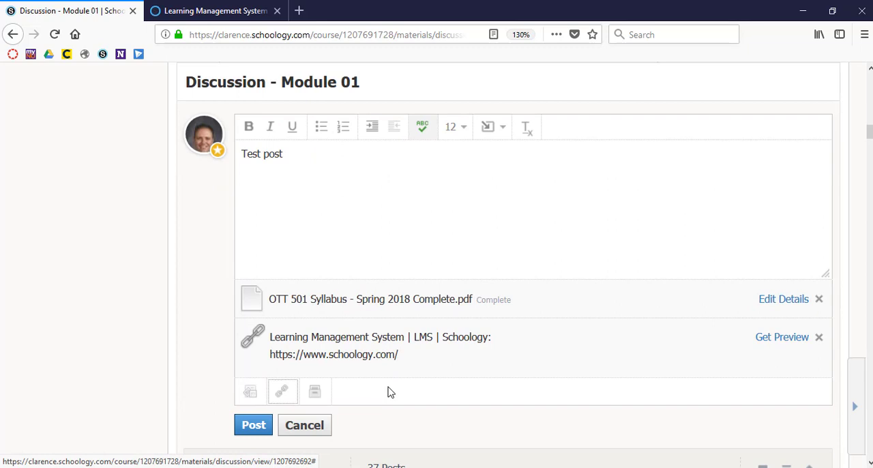
left_click(319, 397)
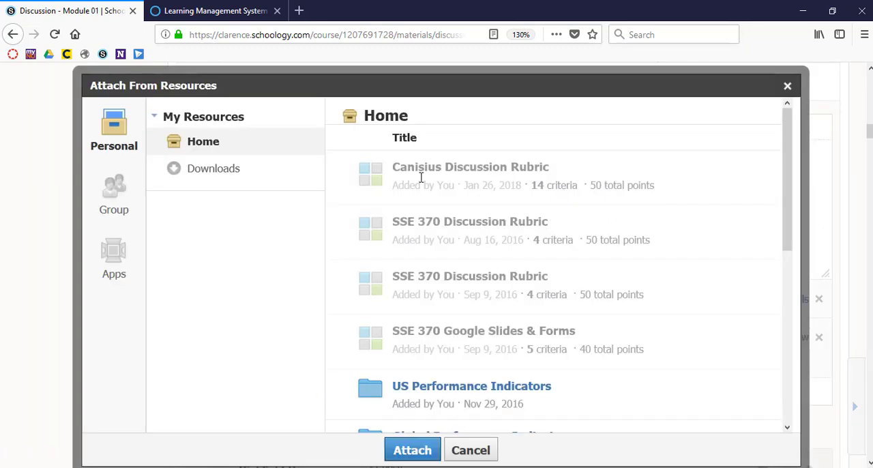
scroll(491, 316, "down", 5)
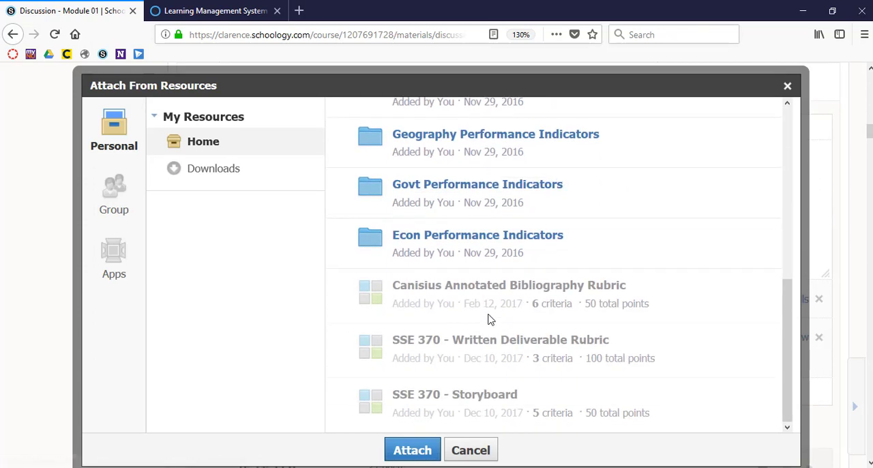
scroll(489, 319, "up", 6)
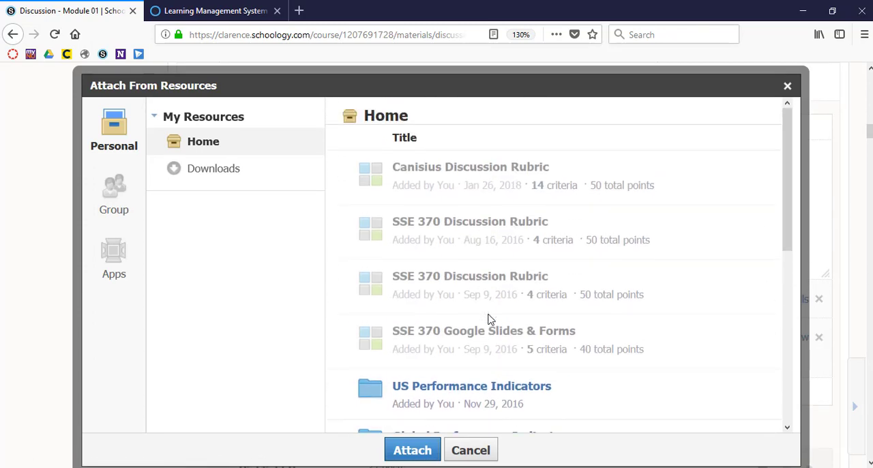
left_click(470, 451)
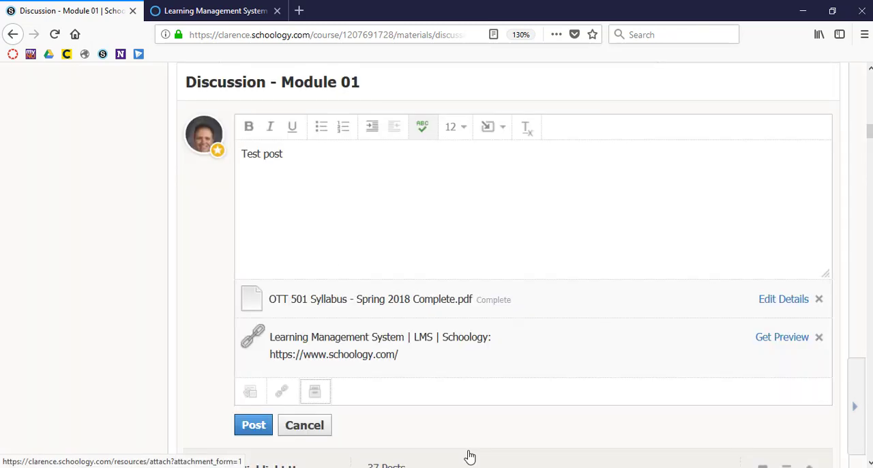
Step: Post the comment with its file and link attachments to the Module 01 discussion
left_click(253, 426)
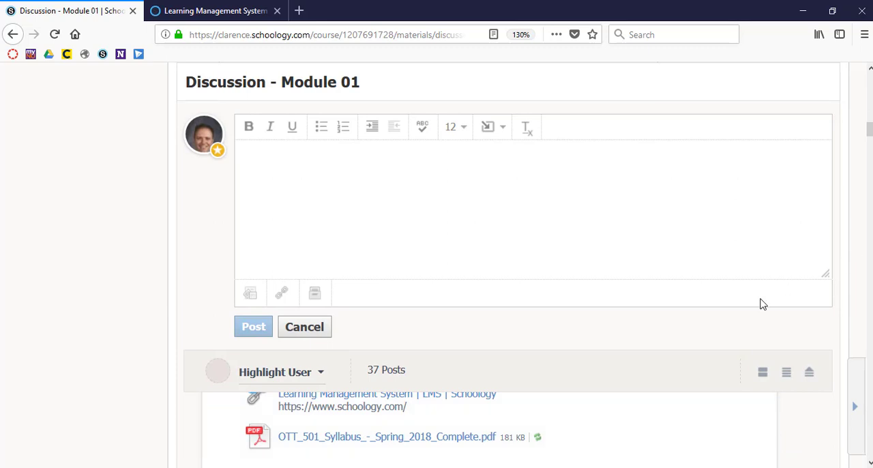
key("ctrl+minus")
key("ctrl+minus")
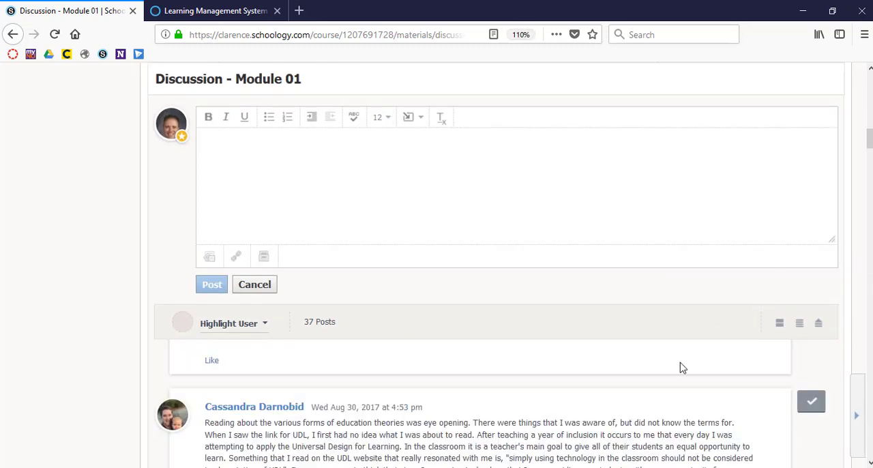
scroll(680, 368, "up", 3)
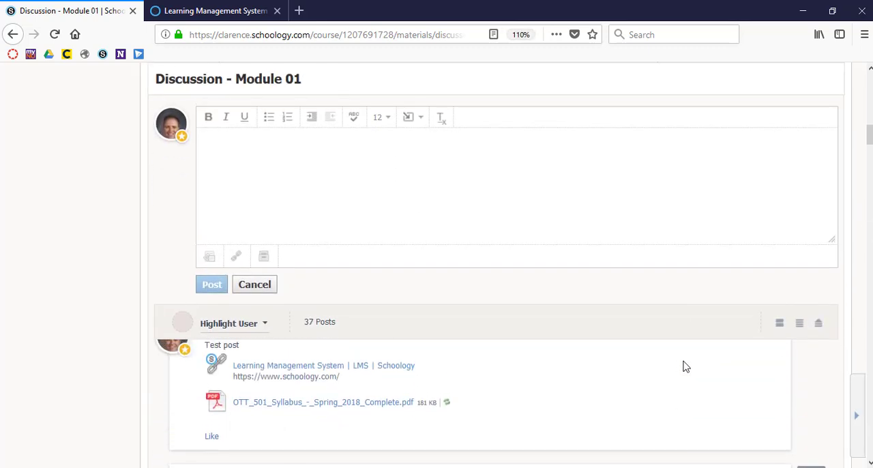
Step: Shrink the empty comment box and bring the newly posted test comment fully into view beneath it
left_click_drag(829, 236, 757, 150)
left_click(747, 136)
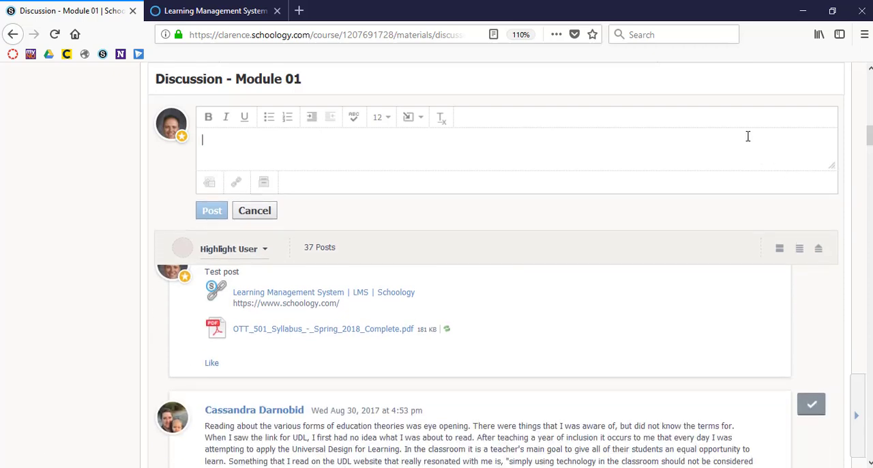
scroll(545, 351, "up", 1)
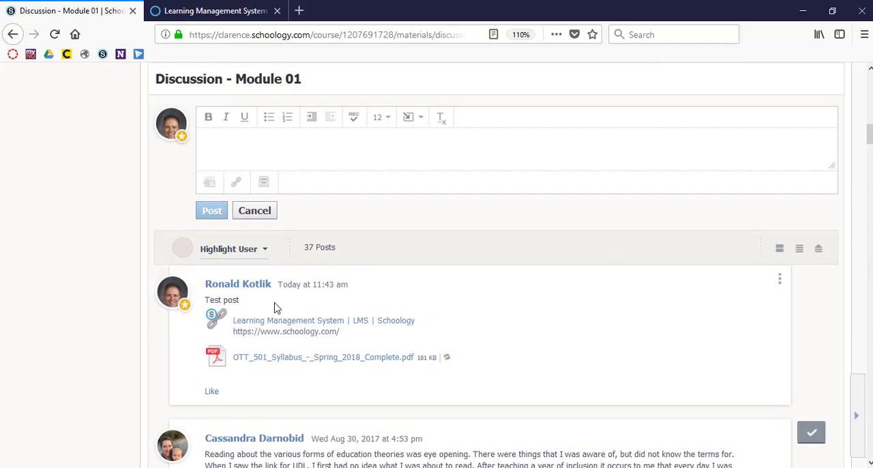
key("ctrl+plus")
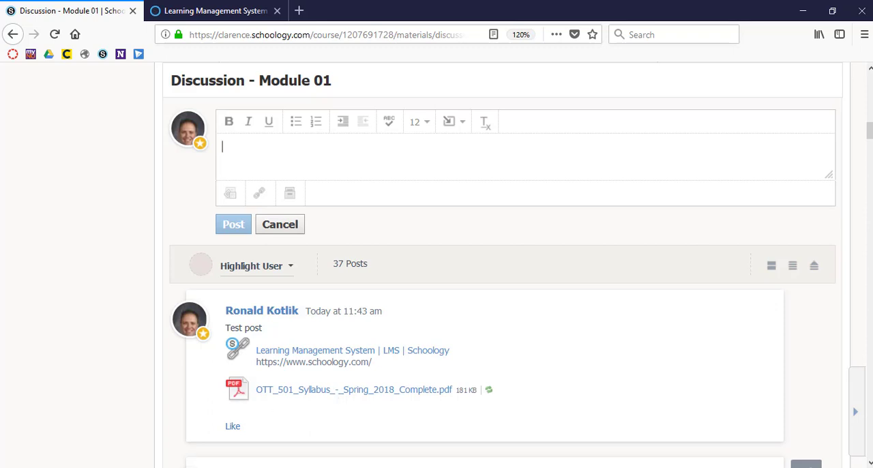
Step: Switch to the Fischer pgs. 1-114 discussion in Chrome and start a new comment below its grading rubric
left_click(113, 467)
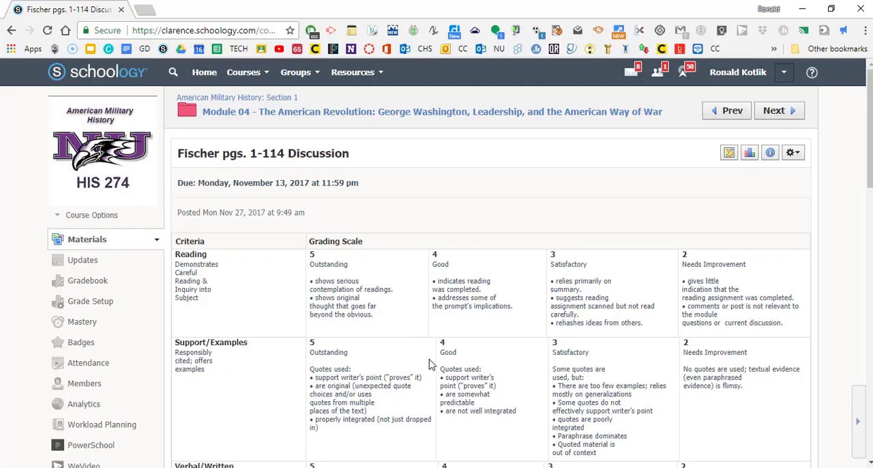
scroll(430, 364, "down", 1)
scroll(430, 364, "up", 1)
scroll(463, 297, "down", 5)
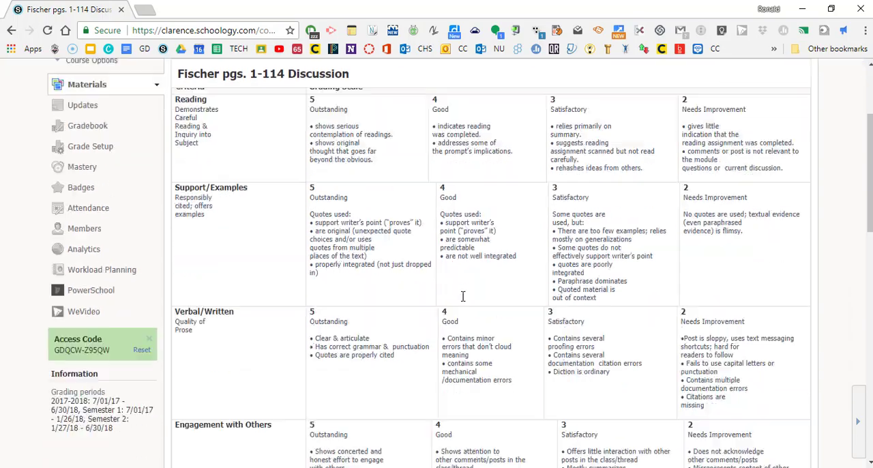
scroll(463, 298, "down", 3)
scroll(463, 298, "up", 1)
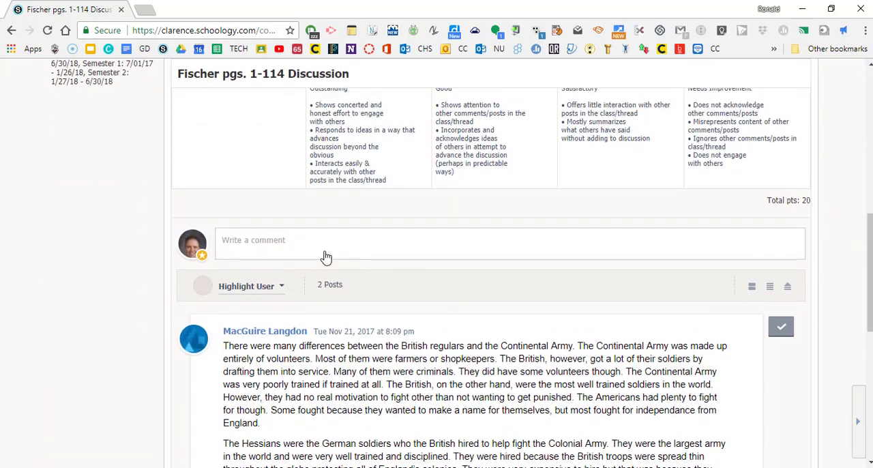
left_click(325, 251)
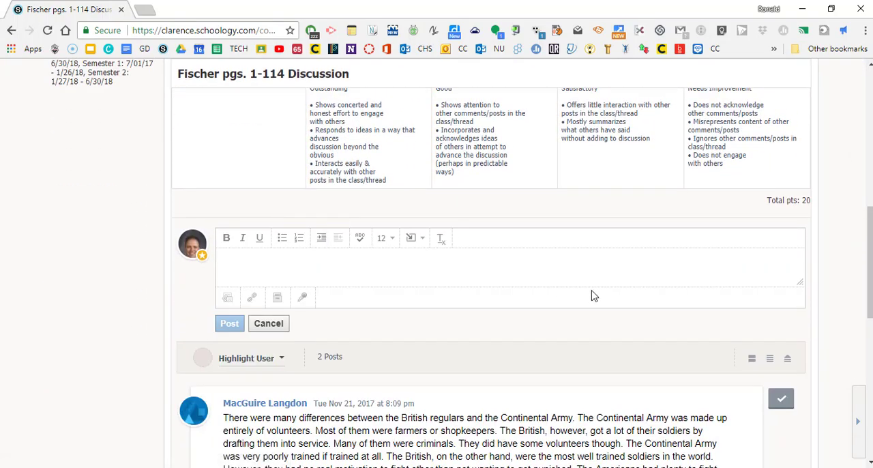
Step: Enlarge the comment's text box downward, then check the audio and video recording options and close them without recording
key("ctrl+plus")
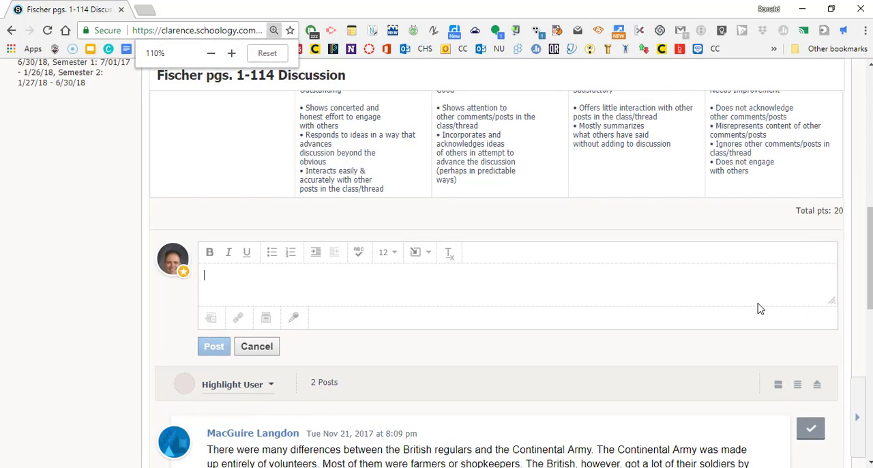
key("ctrl+plus")
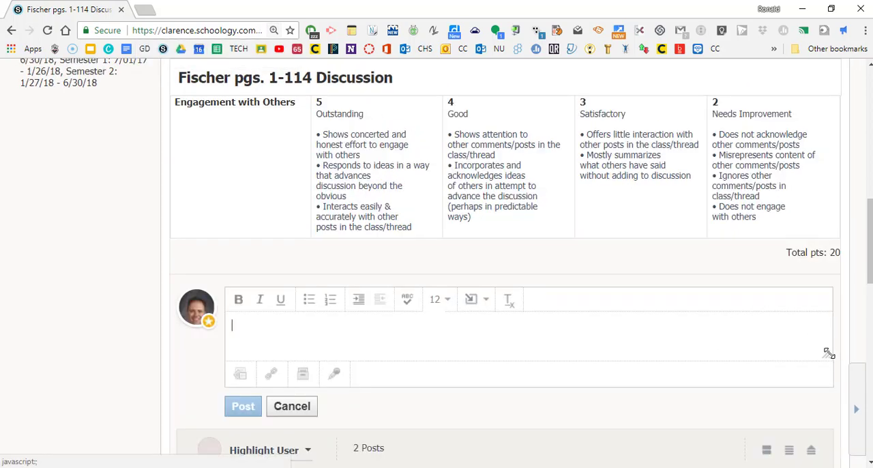
left_click_drag(829, 352, 833, 383)
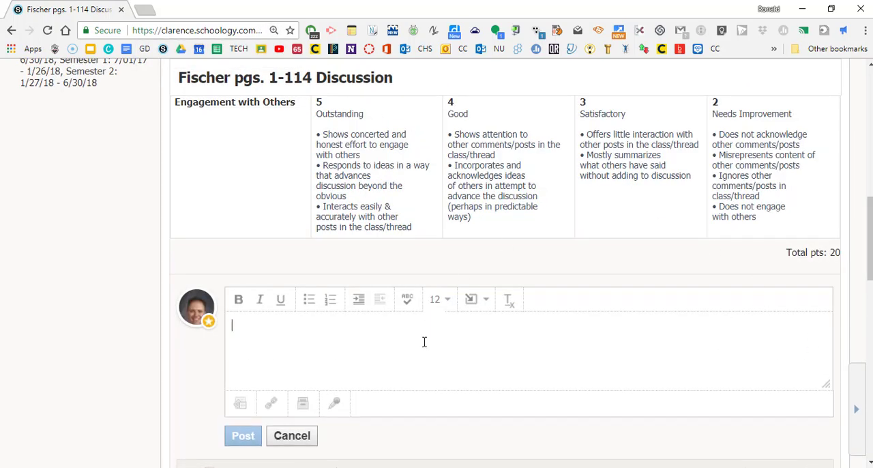
left_click(334, 404)
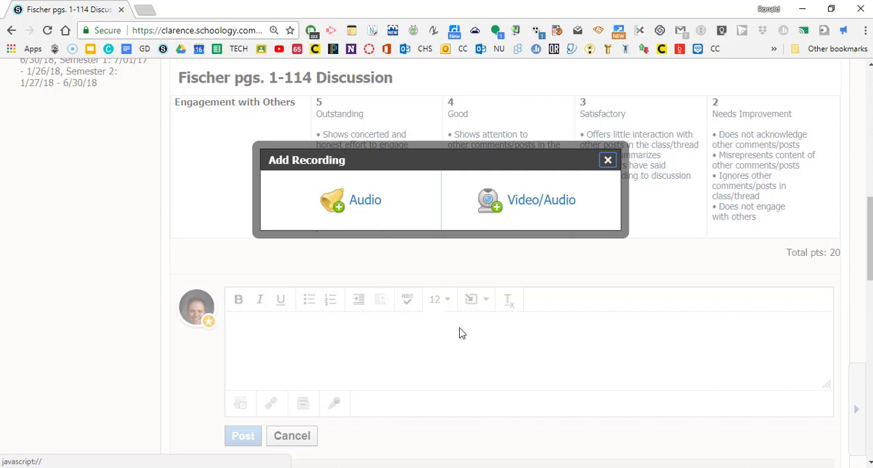
left_click(606, 165)
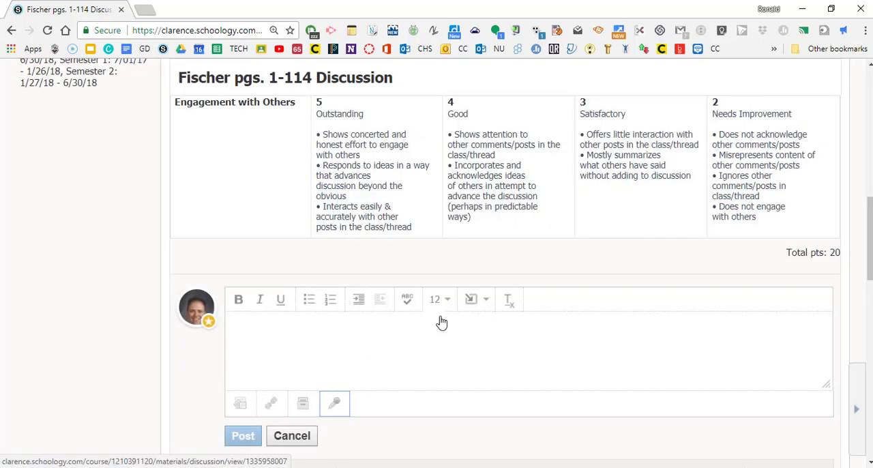
Step: Look back over the Fischer discussion's due date and grading rubric, then return to the comment box above the student posts
scroll(563, 350, "down", 2)
scroll(562, 352, "up", 7)
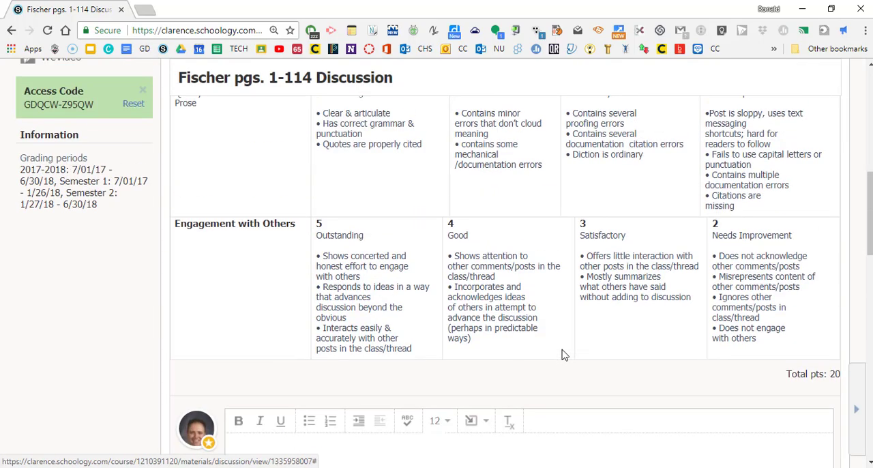
scroll(563, 354, "up", 3)
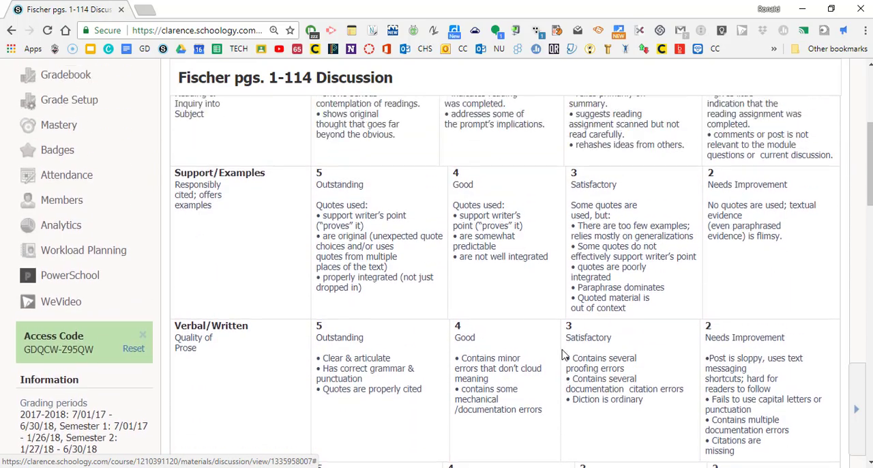
scroll(563, 354, "up", 2)
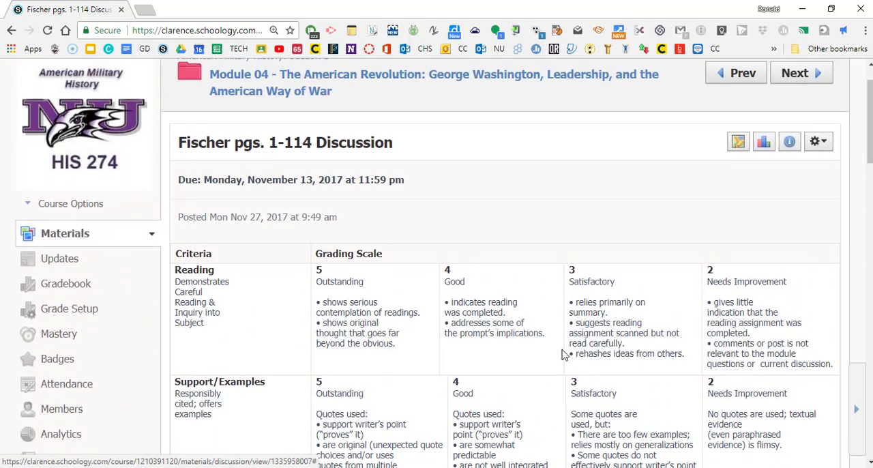
scroll(563, 354, "down", 5)
scroll(562, 354, "down", 5)
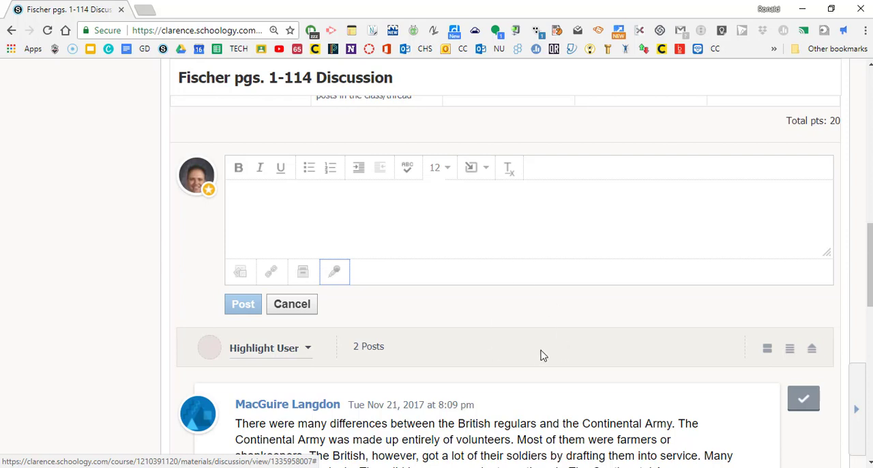
scroll(541, 353, "down", 1)
scroll(541, 354, "up", 1)
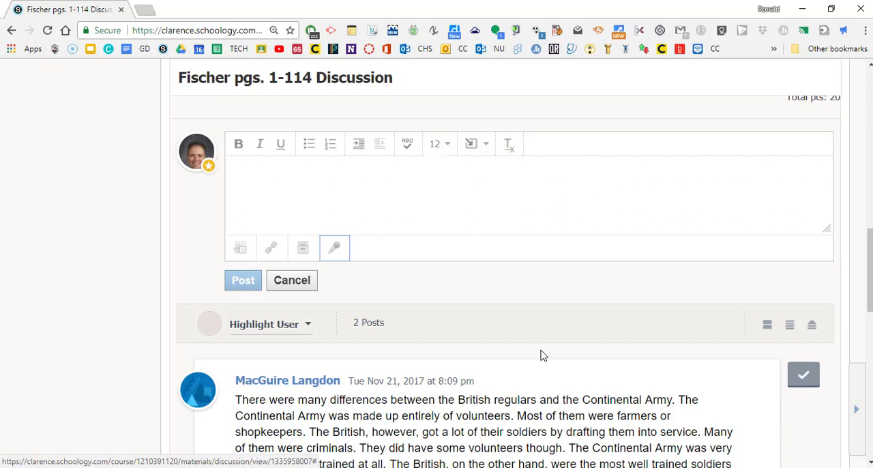
scroll(542, 354, "up", 3)
scroll(542, 354, "up", 5)
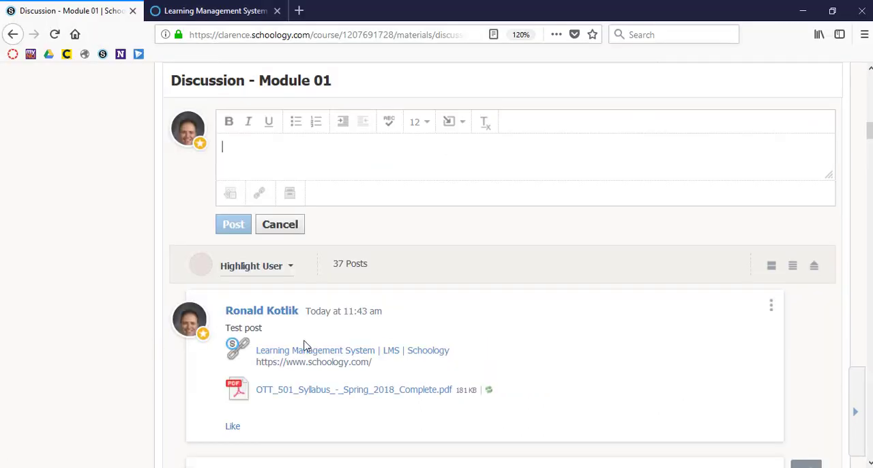
Step: Switch to the Module 01 discussion in Firefox and go to the EDT 503: Section 1 course materials
scroll(307, 351, "up", 5)
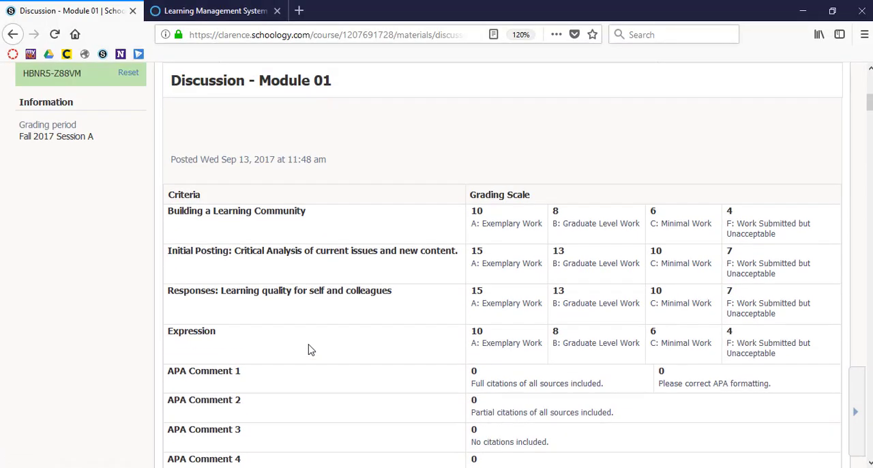
scroll(307, 351, "up", 5)
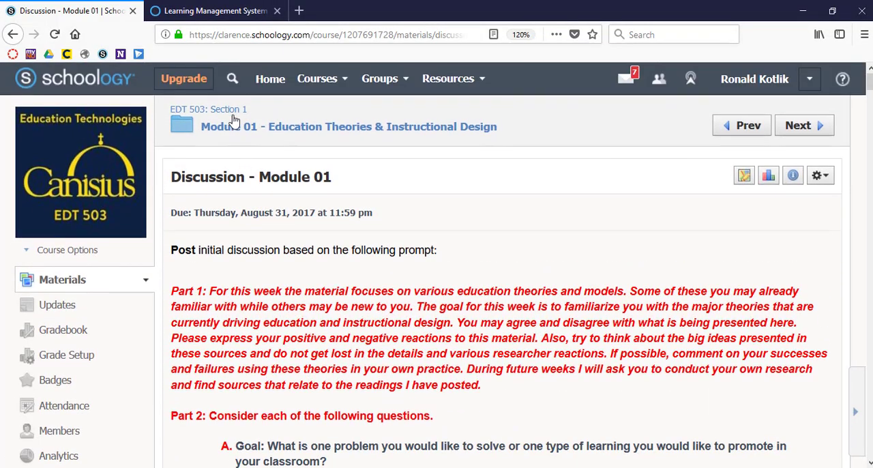
left_click(232, 118)
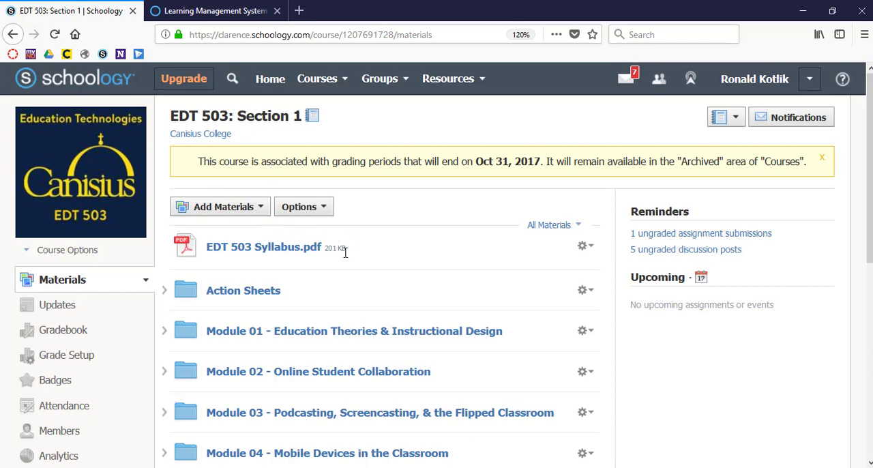
Step: Add the file OTT 501 Syllabus - Spring 2018 Complete.pdf to the course materials and move it to the start of the list
scroll(343, 253, "down", 2)
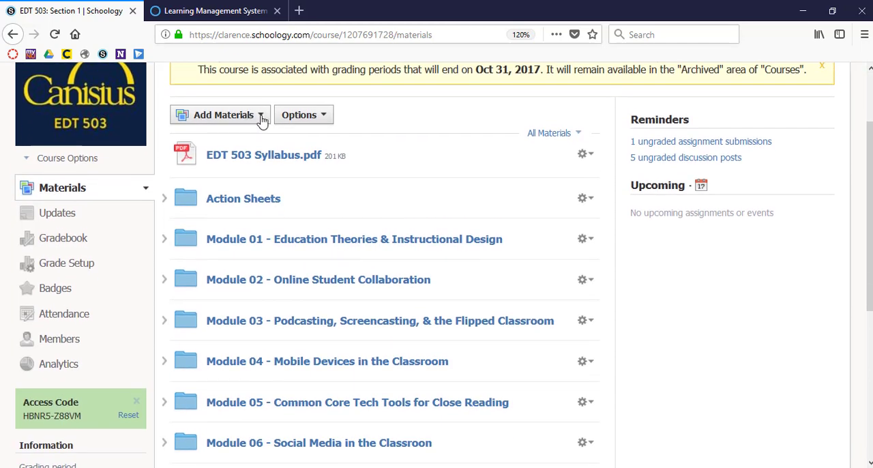
left_click(260, 116)
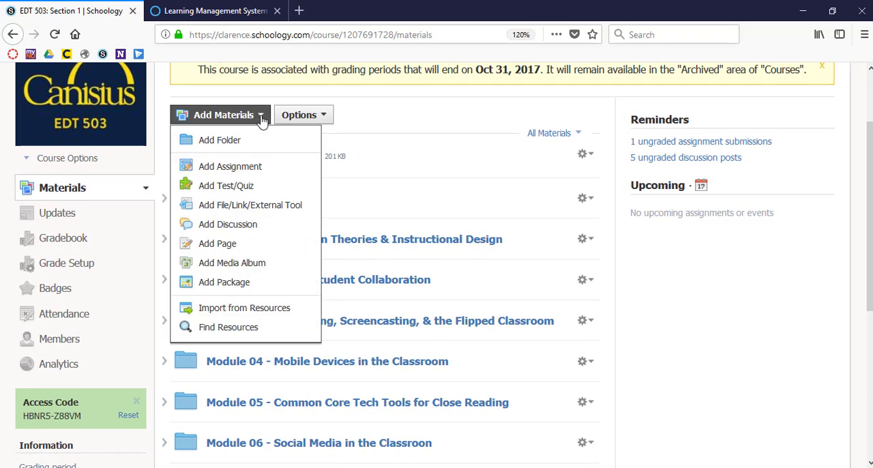
left_click(273, 206)
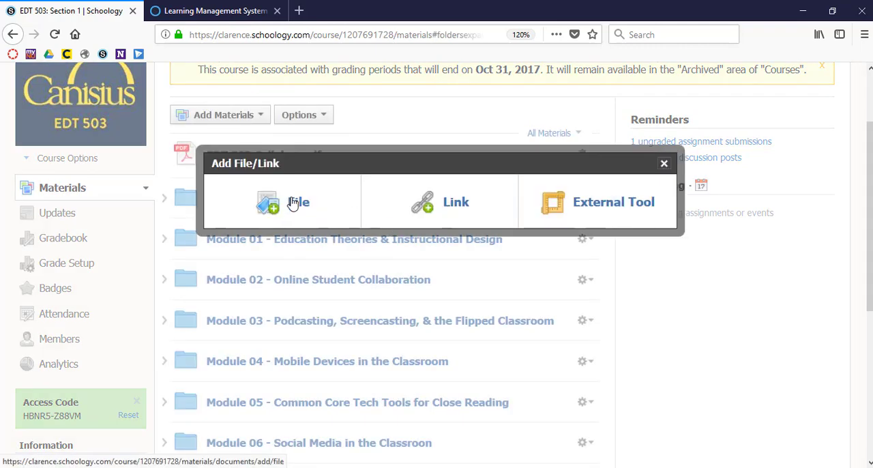
left_click(291, 206)
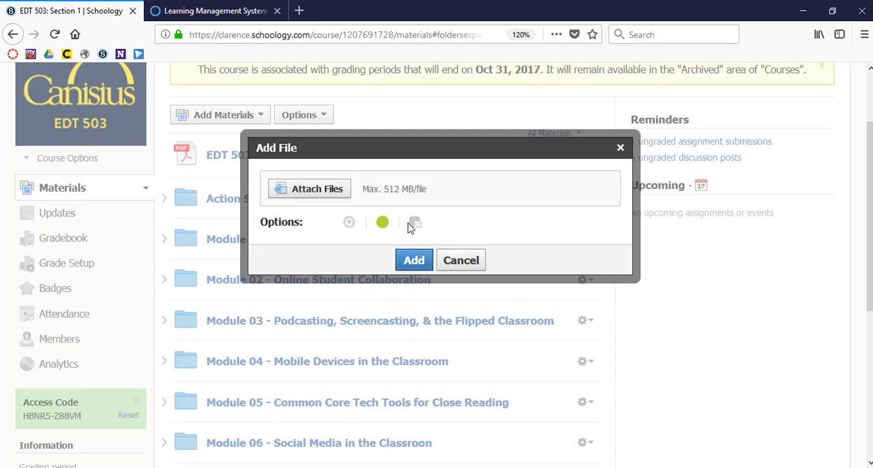
left_click(297, 198)
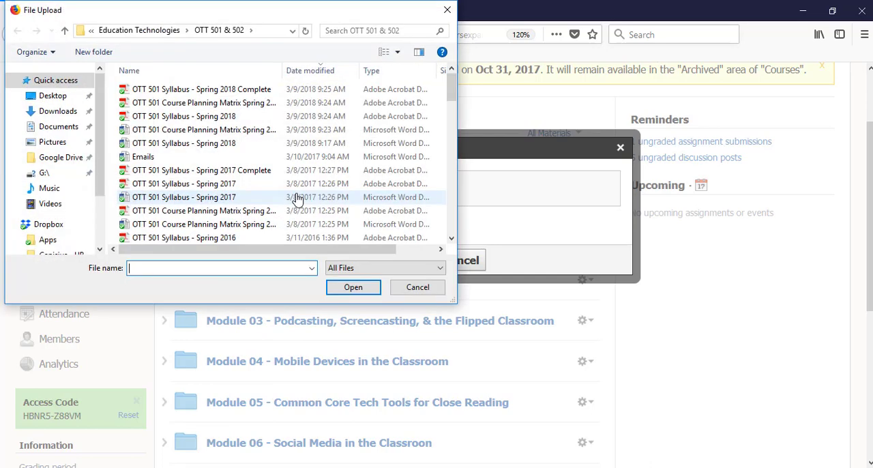
left_click(252, 89)
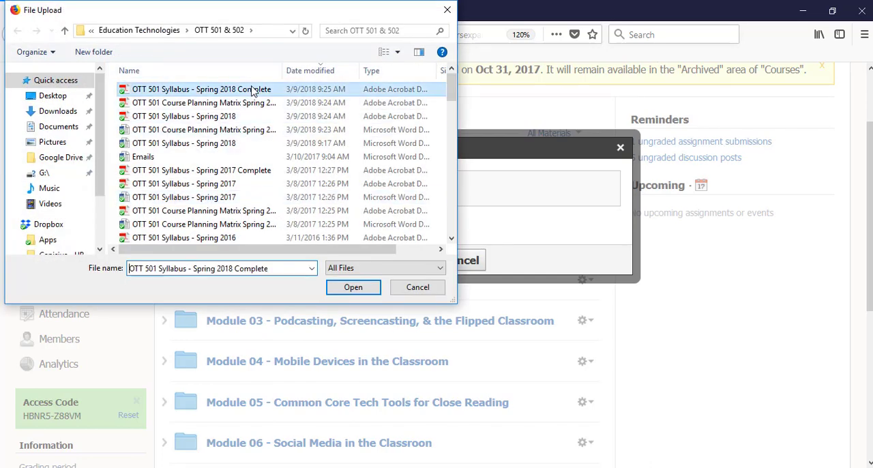
left_click(353, 290)
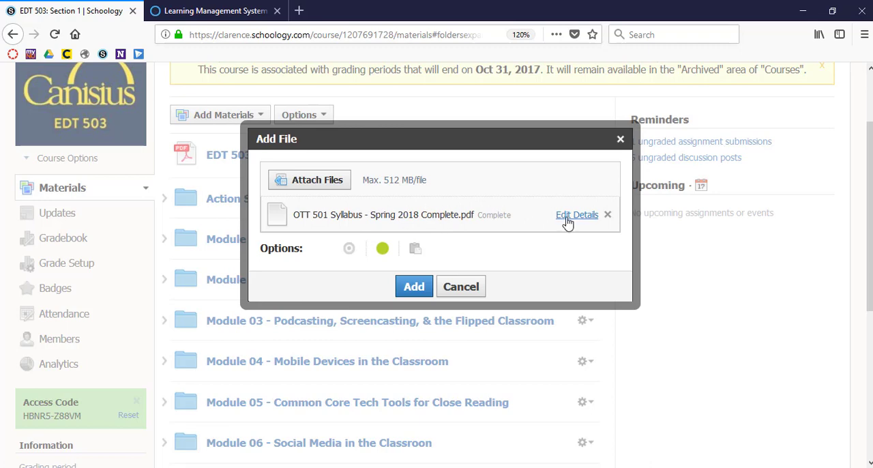
left_click(413, 286)
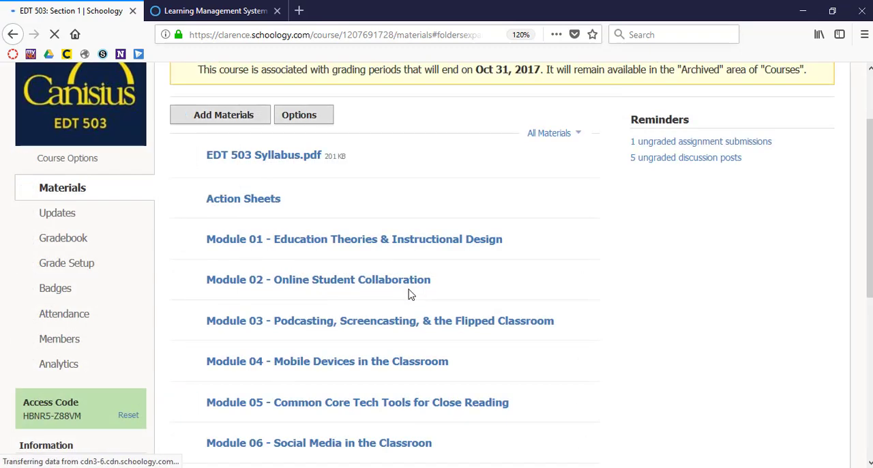
scroll(409, 354, "down", 5)
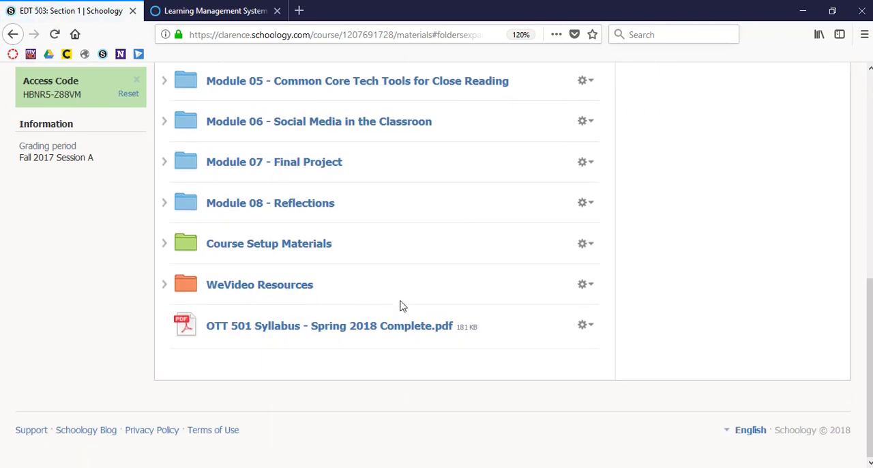
left_click_drag(189, 308, 194, 136)
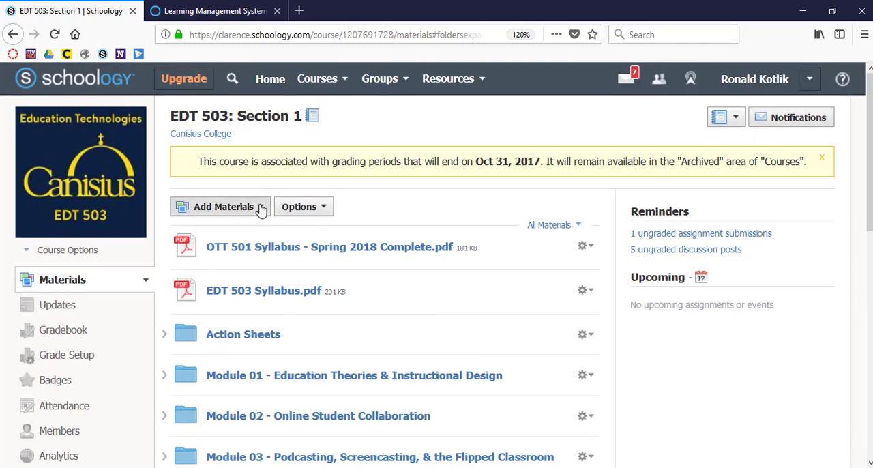
left_click(258, 209)
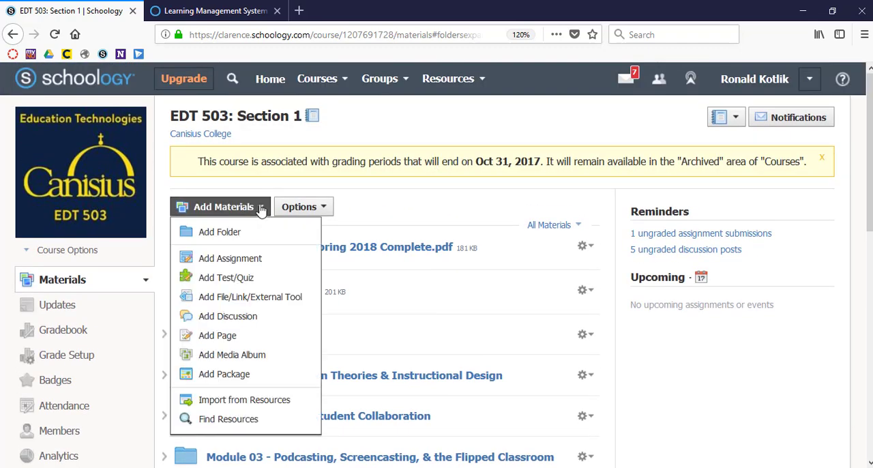
left_click(263, 301)
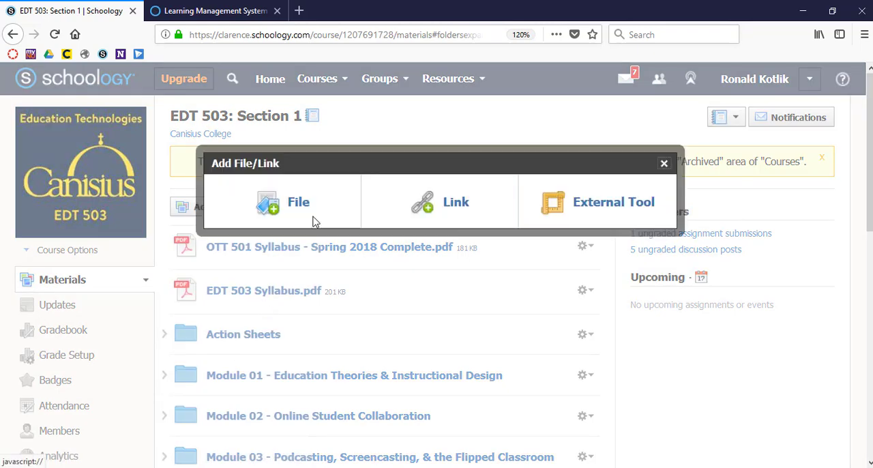
left_click(442, 206)
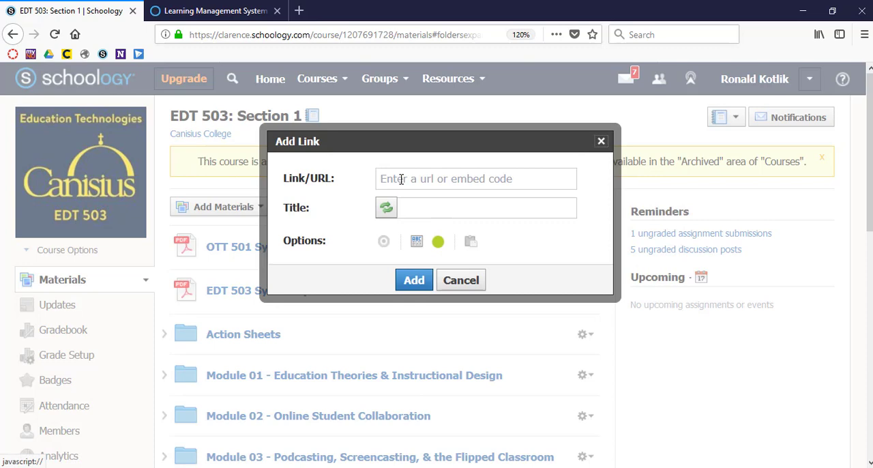
left_click(401, 178)
type("https://www.schoology.com/")
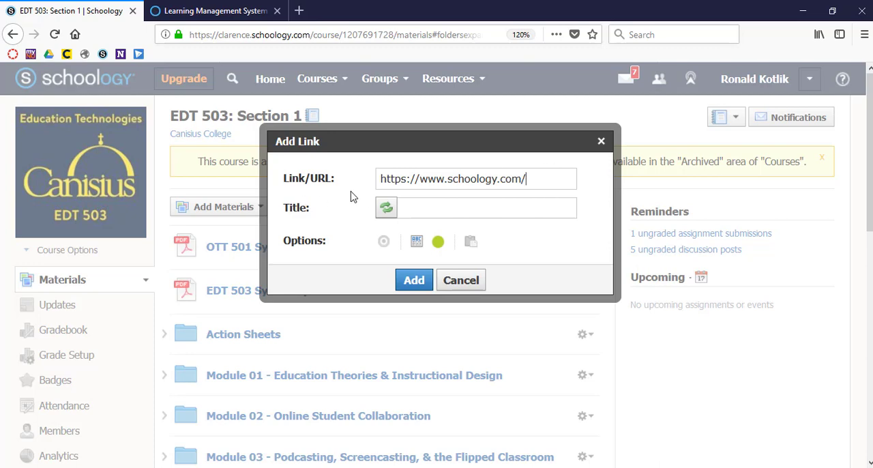
left_click(386, 211)
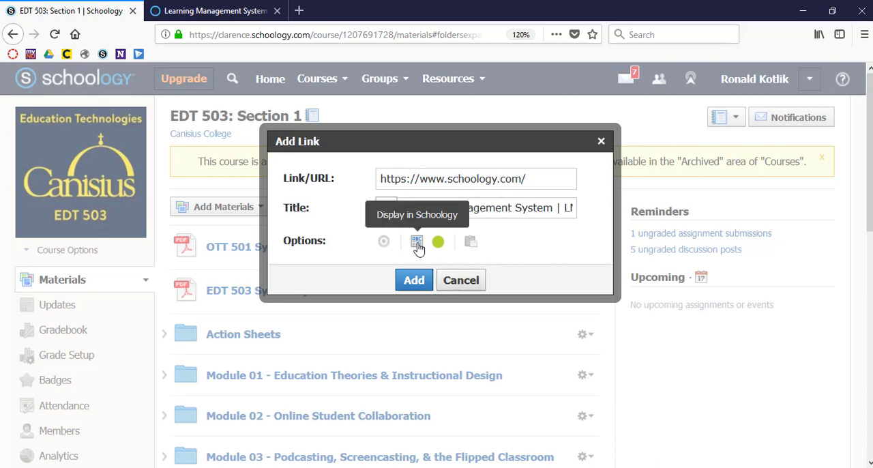
left_click(414, 280)
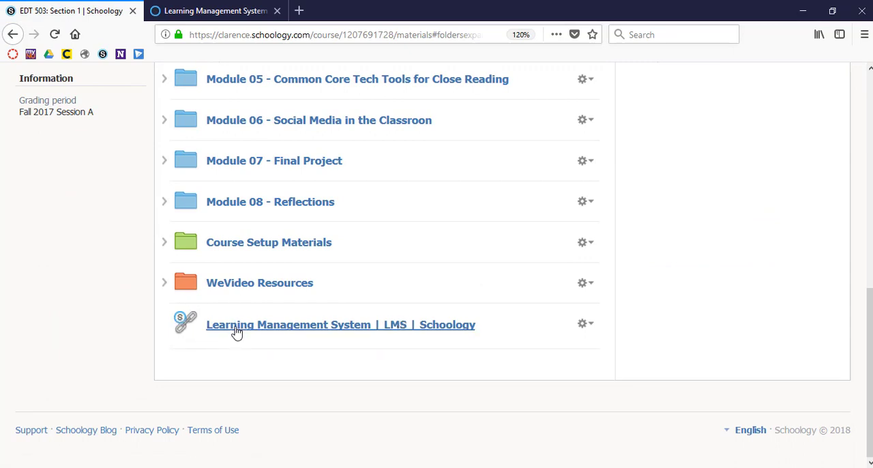
Step: Check how the Learning Management System link opens inside the course and as a separate page, then return to the EDT 503 materials
left_click(272, 326)
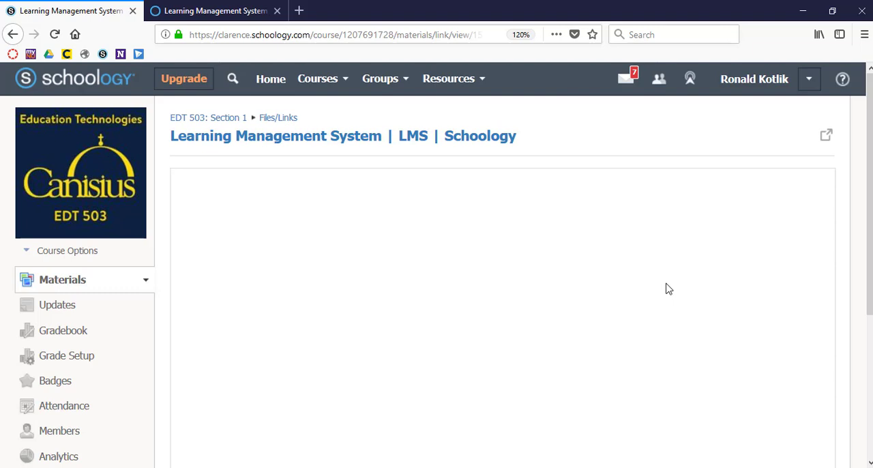
mouse_move(870, 224)
left_mouse_down()
mouse_move(870, 346)
mouse_move(870, 218)
left_mouse_up()
left_click(373, 140)
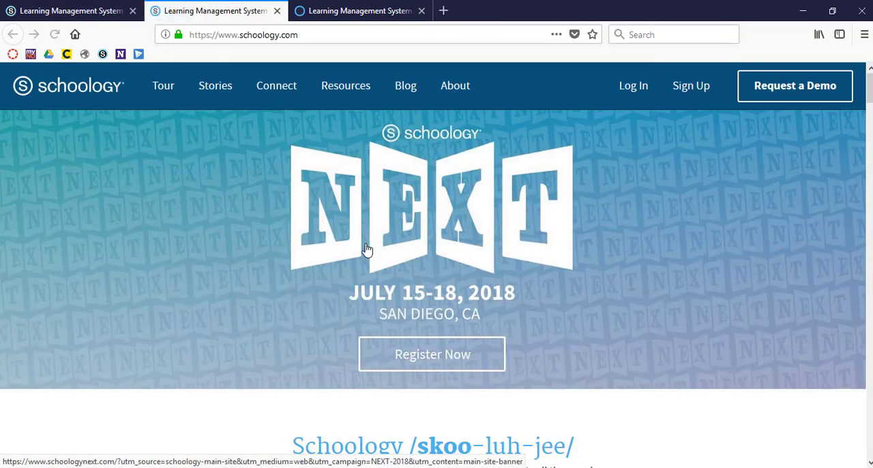
left_click(276, 12)
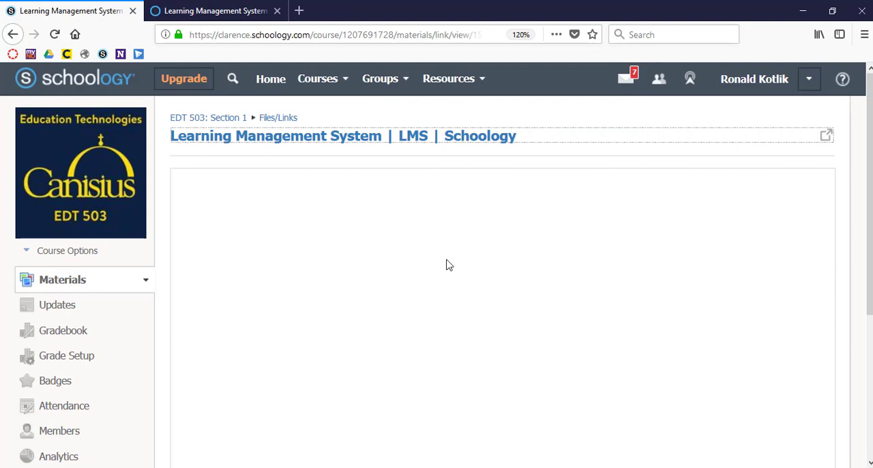
scroll(442, 364, "down", 5)
scroll(443, 362, "up", 5)
left_click(225, 121)
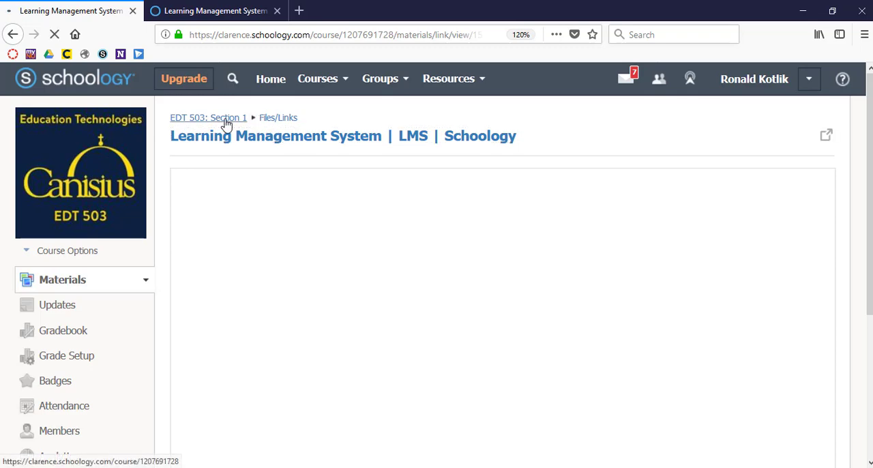
Step: Turn off Display in Schoology for the Learning Management System link, save the change, and open the link to test it
scroll(522, 296, "down", 7)
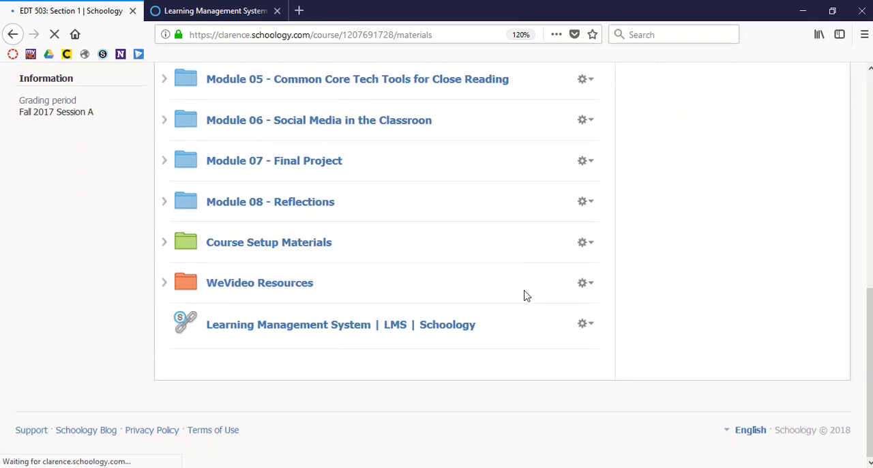
left_click(585, 324)
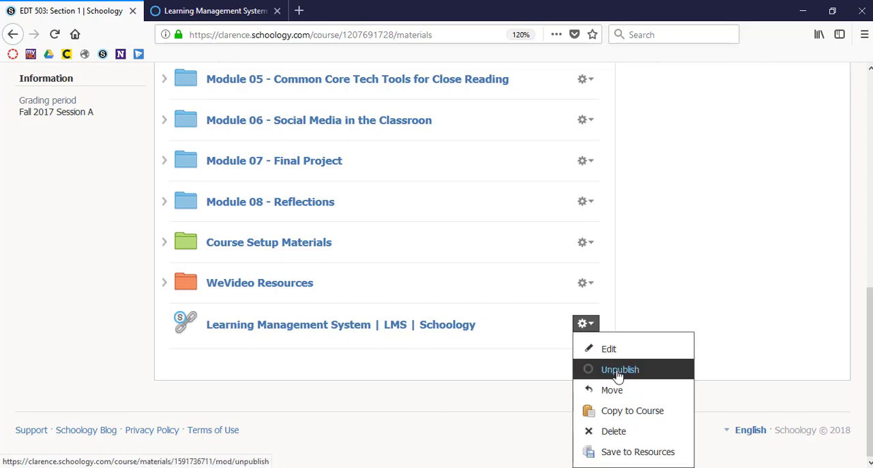
left_click(583, 350)
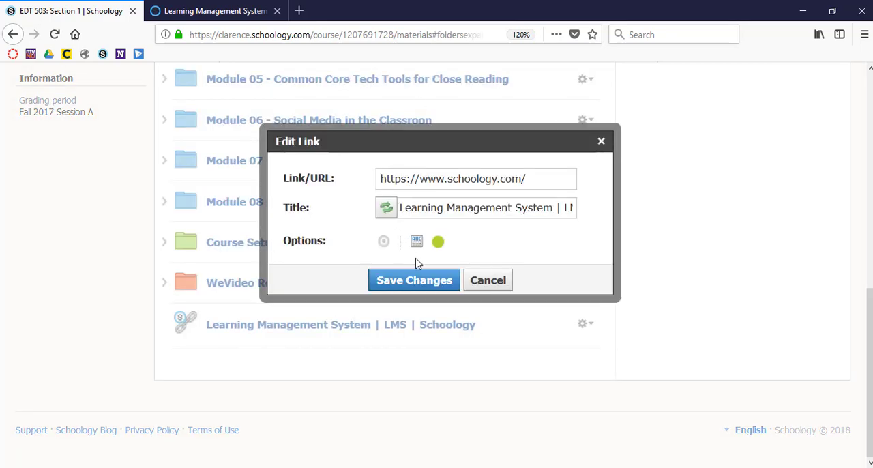
left_click(418, 241)
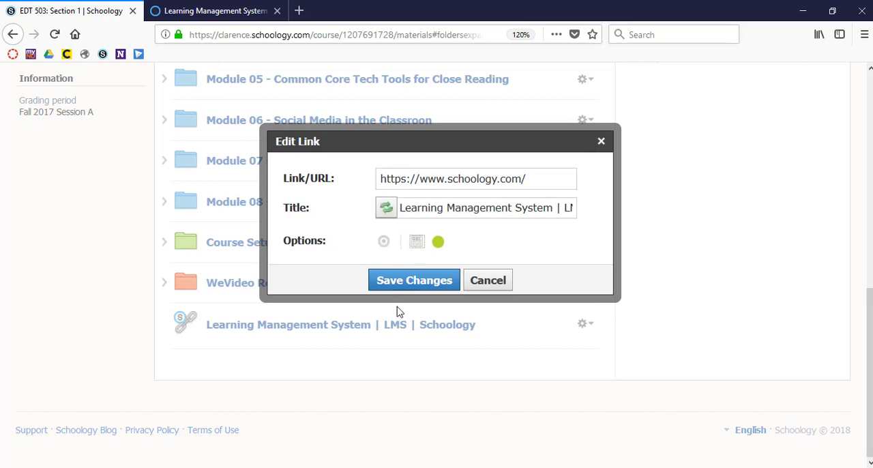
left_click(414, 281)
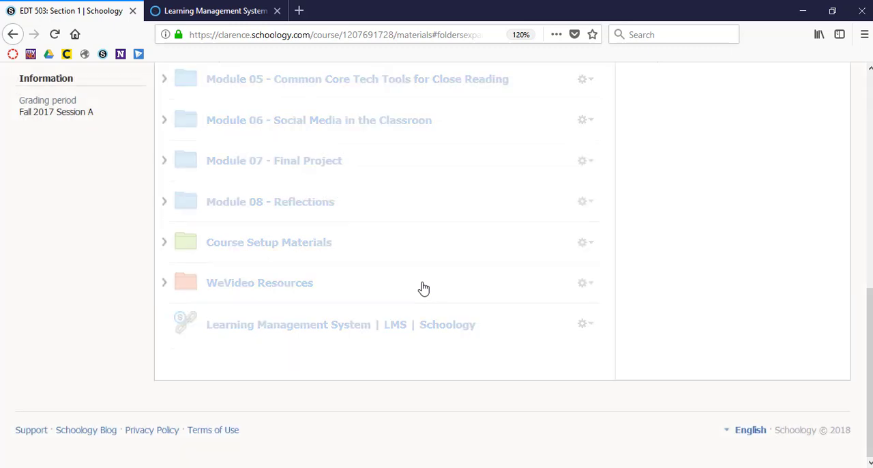
left_click(352, 327)
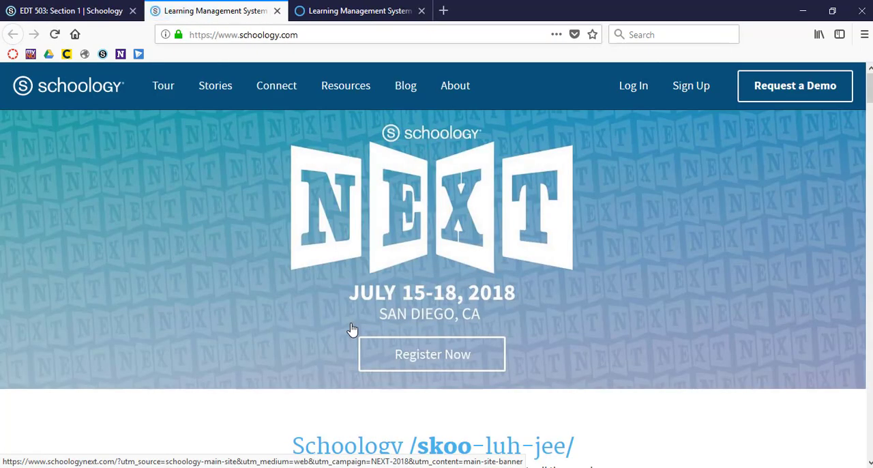